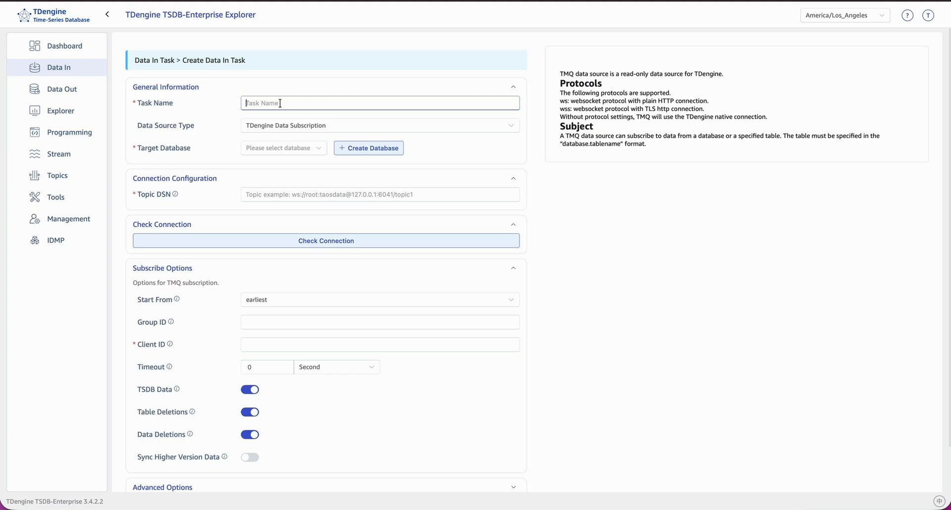
# Step: Name the data-in task Demo and set its data source type to OPC-UA
pyautogui.write('Demo')
pyautogui.press('BackSpace')
pyautogui.click(283, 127)
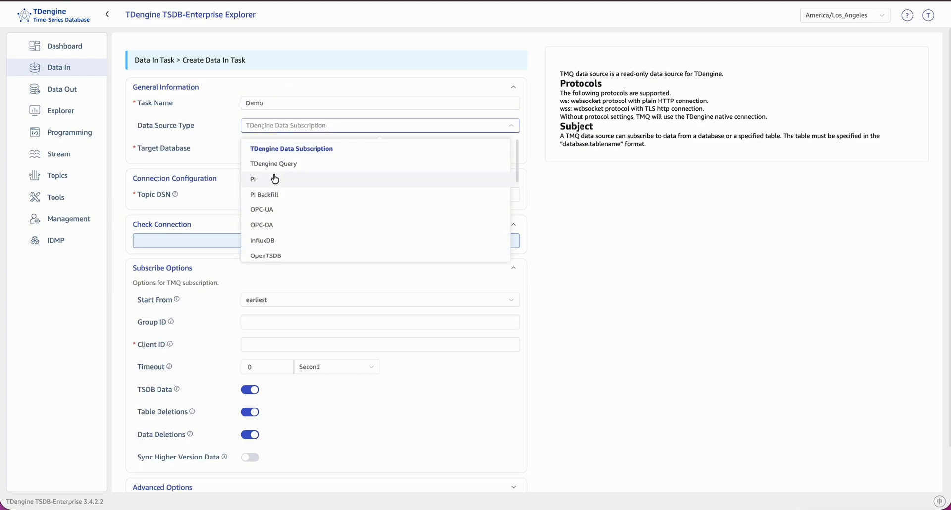
pyautogui.scroll(-3, 275, 179)
pyautogui.scroll(1, 272, 177)
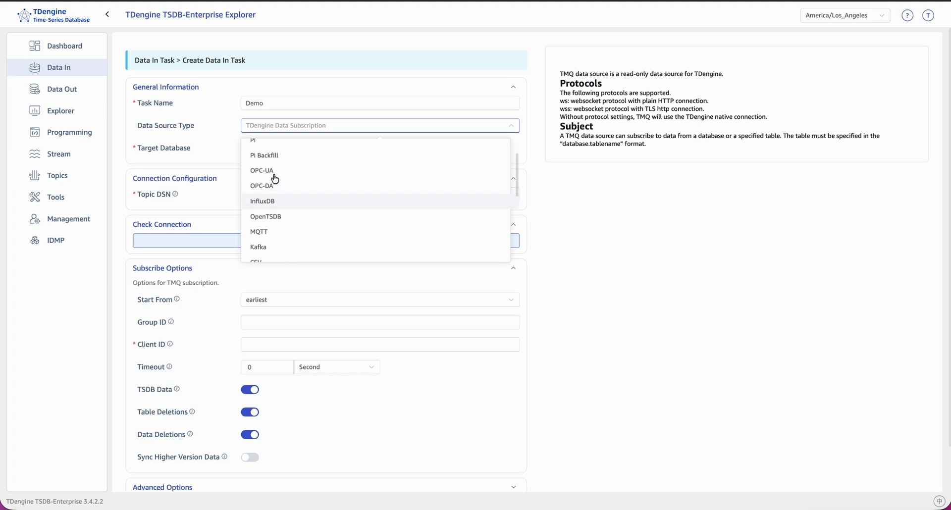
pyautogui.click(273, 177)
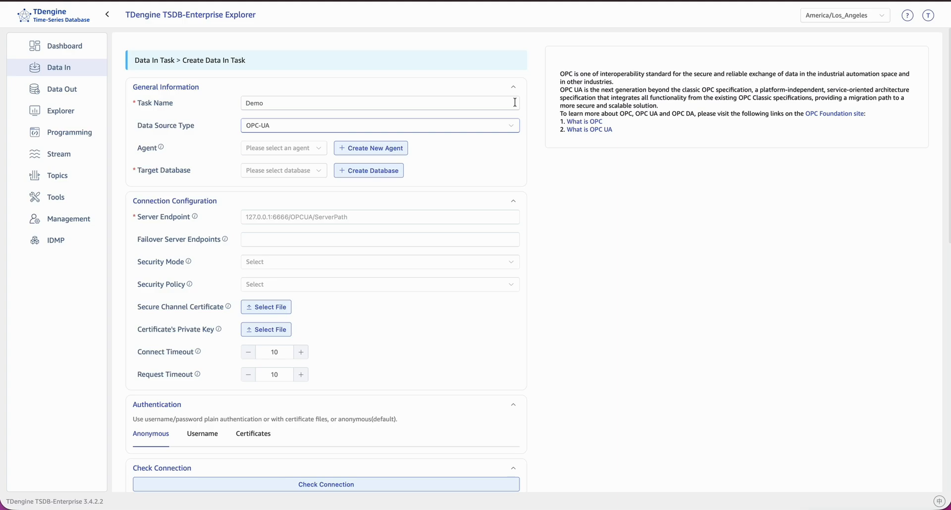
# Step: Set the target database to pi_pdo_demo and view the available agents without choosing one
pyautogui.click(289, 172)
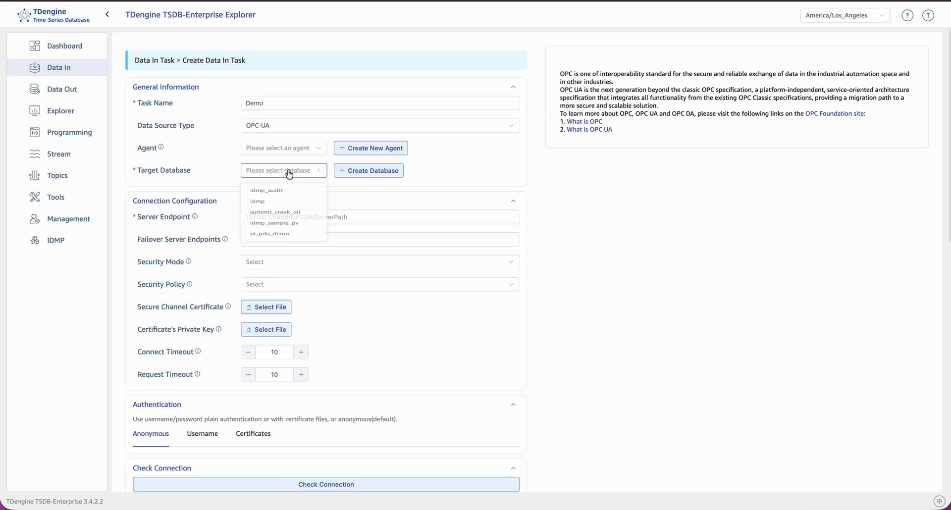
pyautogui.click(271, 233)
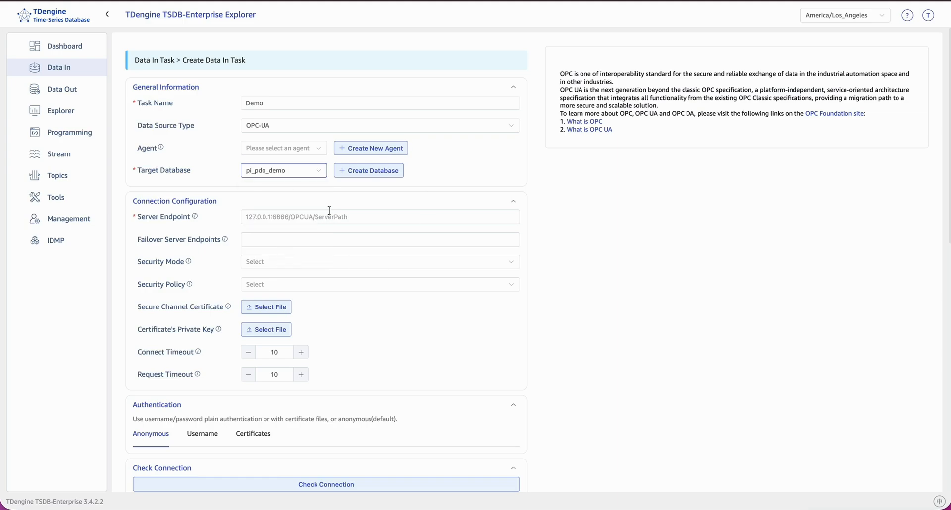
pyautogui.click(310, 149)
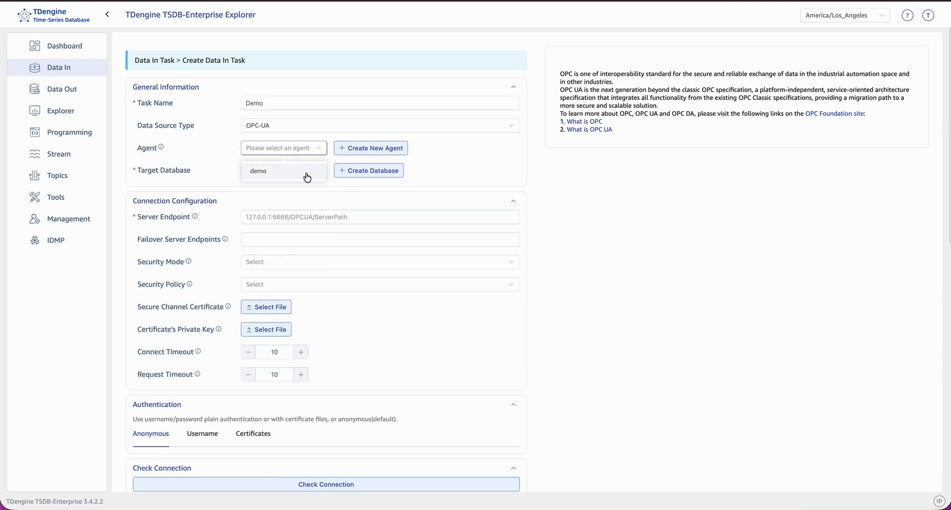
pyautogui.click(302, 206)
pyautogui.click(300, 203)
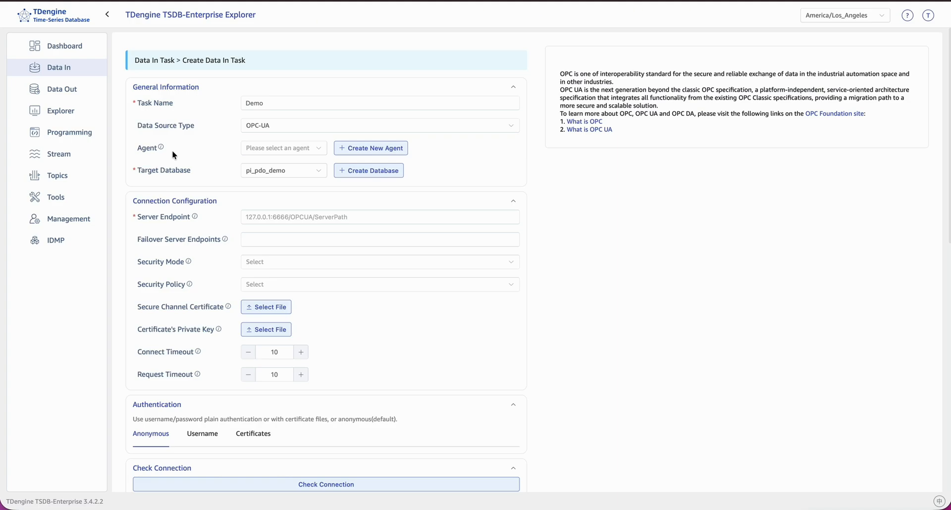
# Step: Look through the installation and agent naming pages of the new-agent wizard and close it without creating an agent
pyautogui.click(344, 152)
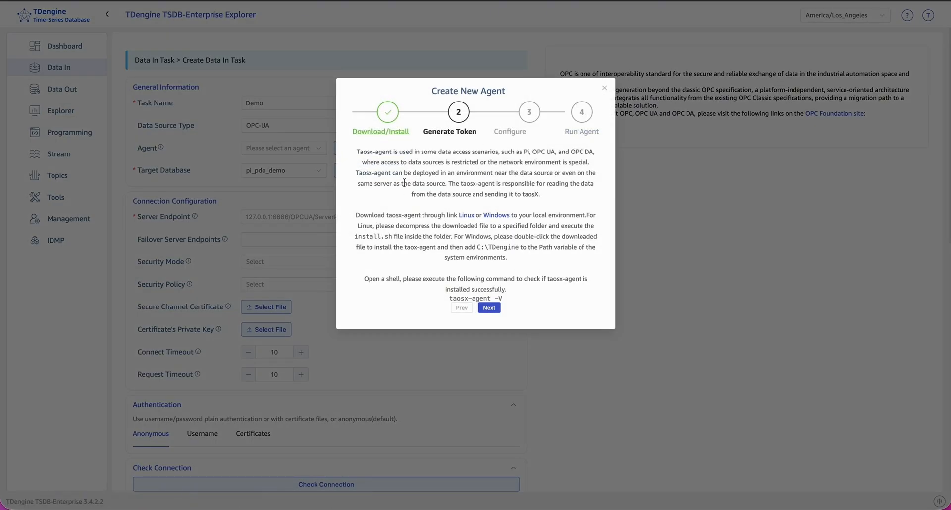
pyautogui.click(489, 308)
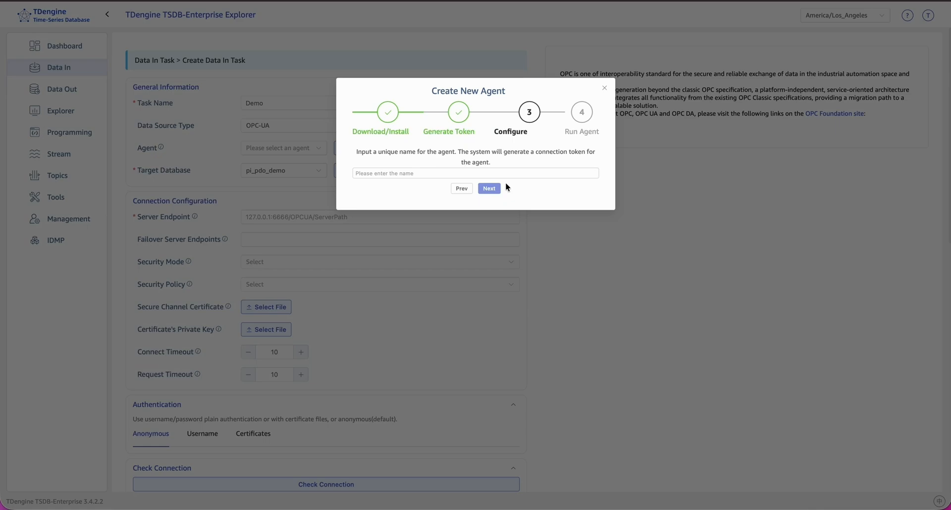
pyautogui.click(462, 189)
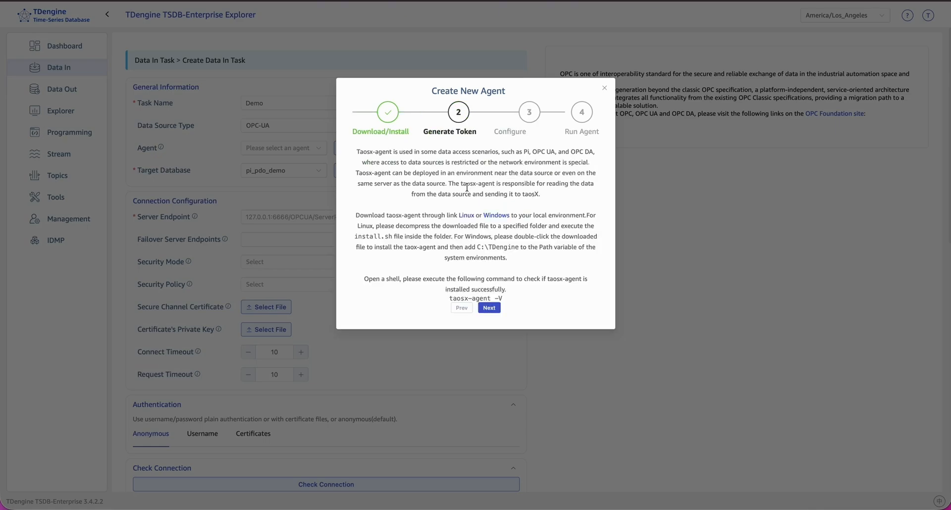
pyautogui.click(604, 91)
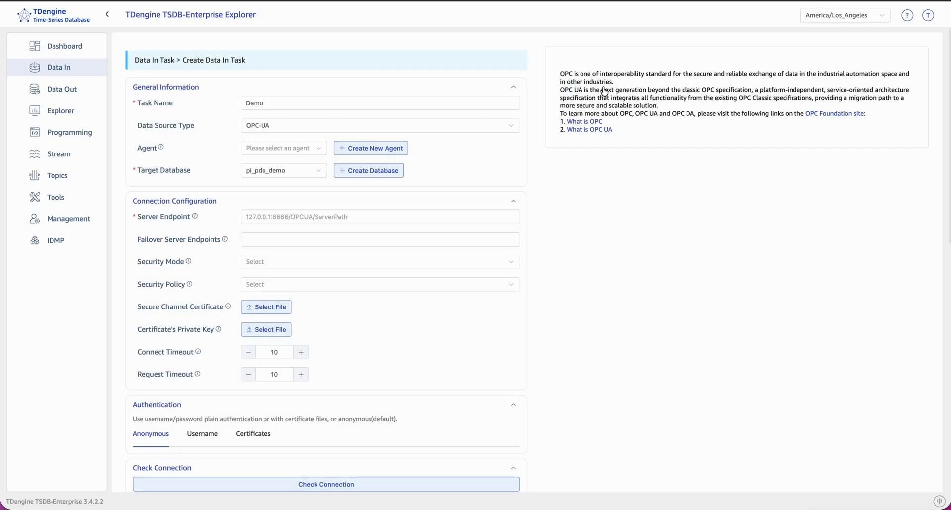
# Step: Set the server endpoint to host.docker.internal:6666/OPCUA/ServerPath
pyautogui.click(309, 215)
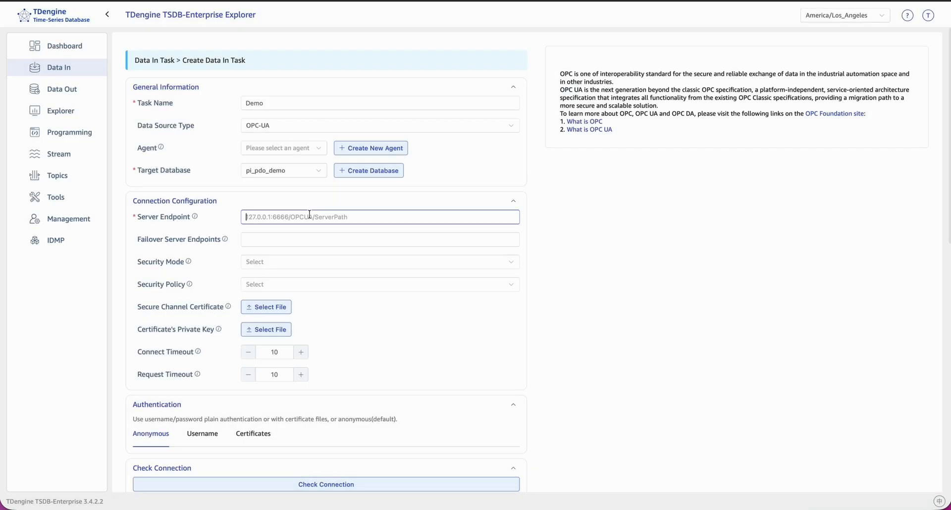
pyautogui.write('host.docker.internal:6666/OPCUA/ServerPath')
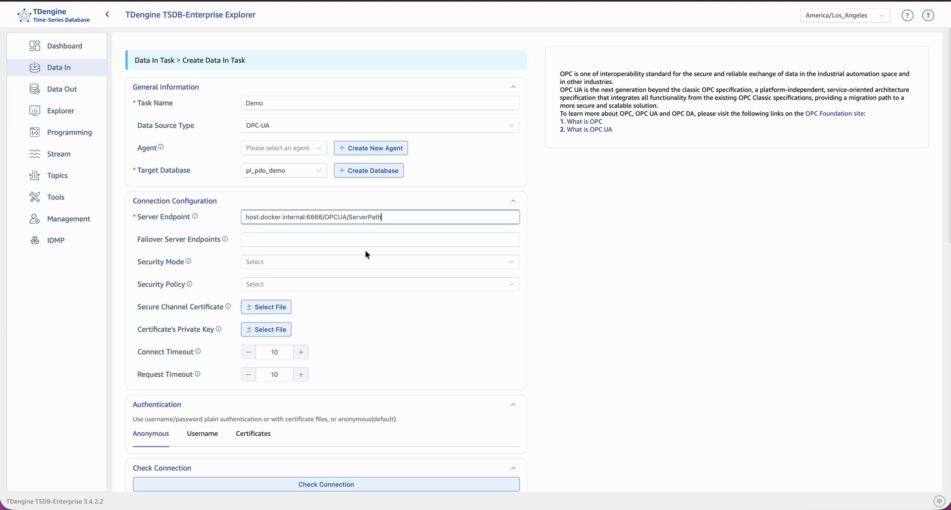
pyautogui.scroll(-1, 365, 251)
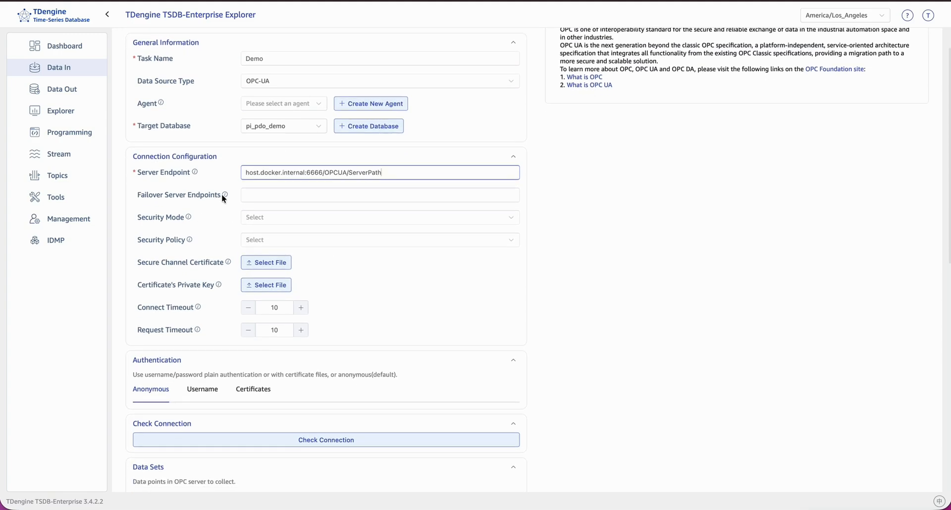
# Step: View the failover server endpoints help and the available security mode and security policy options
pyautogui.moveTo(221, 195)
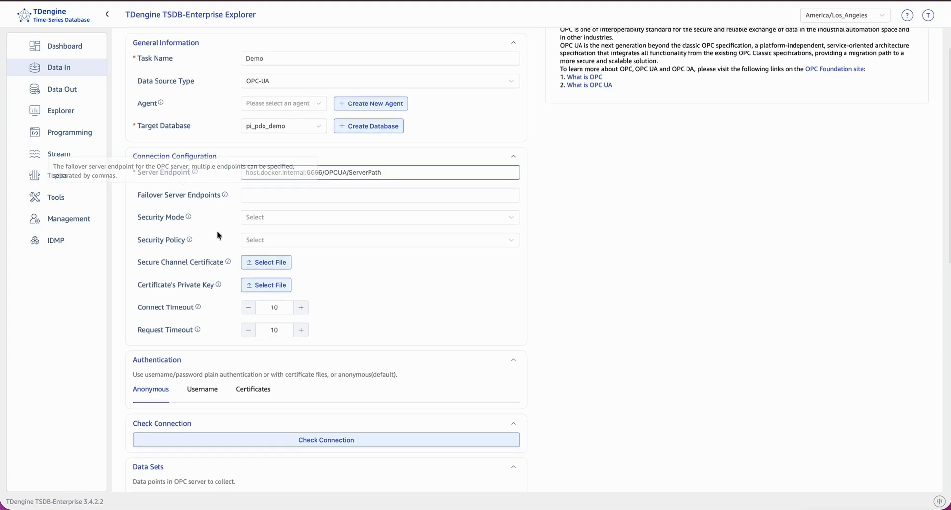
pyautogui.click(266, 221)
pyautogui.click(265, 220)
pyautogui.click(264, 241)
pyautogui.click(264, 241)
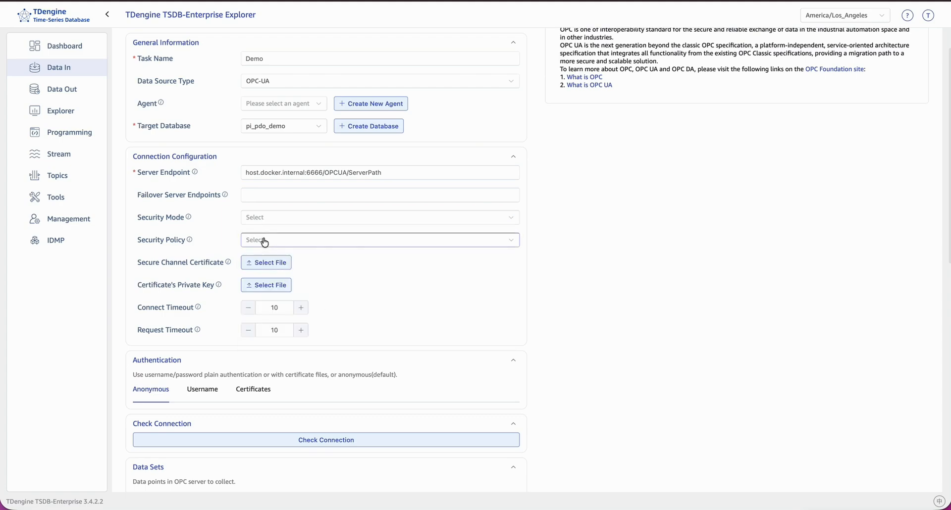
# Step: Examine the Username and Certificates authentication methods and return to Anonymous
pyautogui.scroll(-3, 264, 241)
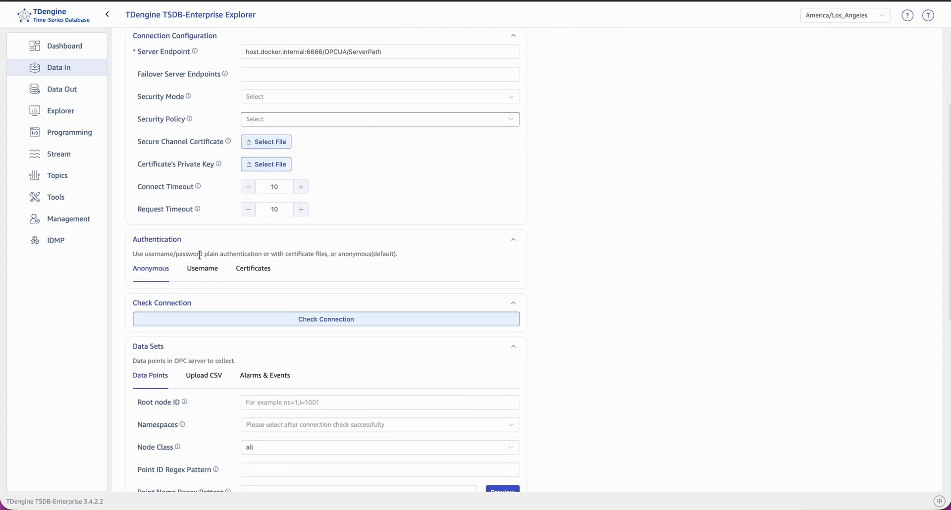
pyautogui.click(200, 269)
pyautogui.click(262, 271)
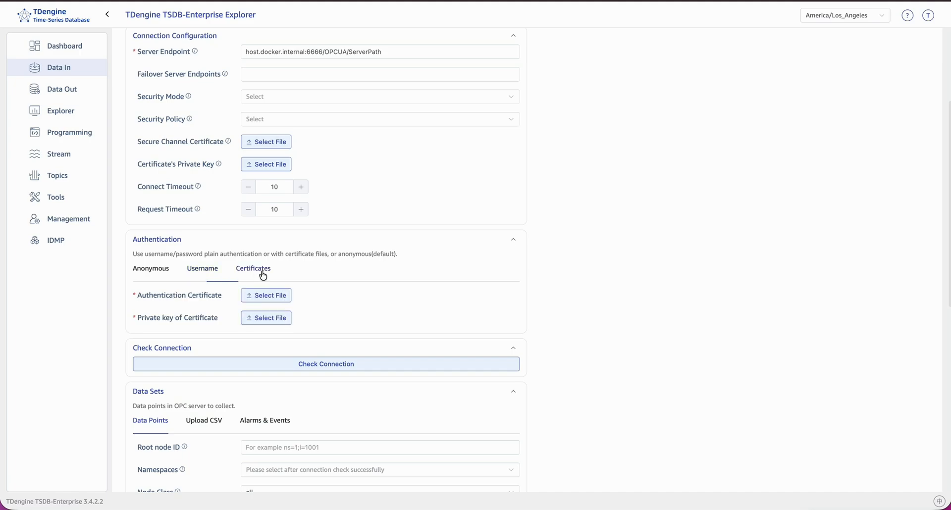
pyautogui.click(216, 271)
pyautogui.click(167, 273)
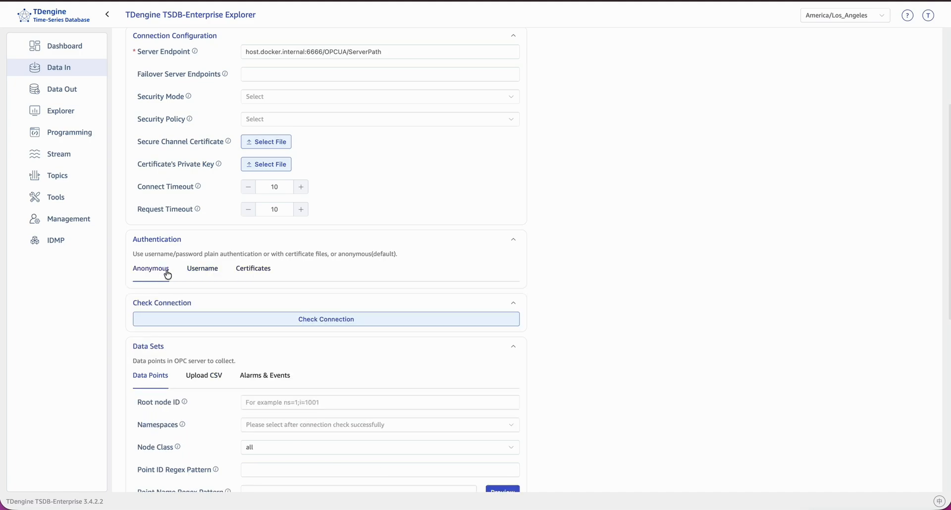
# Step: Check the connection to the OPC-UA data source
pyautogui.click(204, 319)
pyautogui.scroll(4, 340, 186)
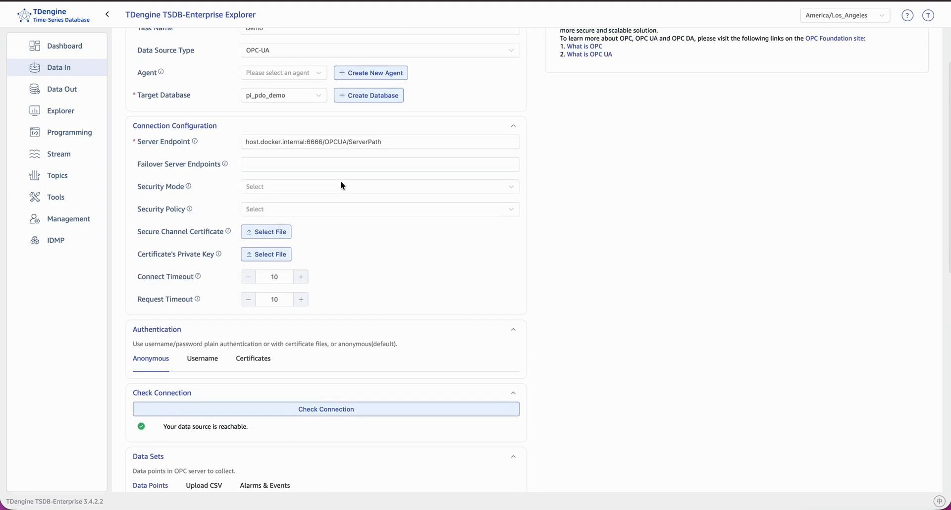
pyautogui.scroll(-6, 349, 201)
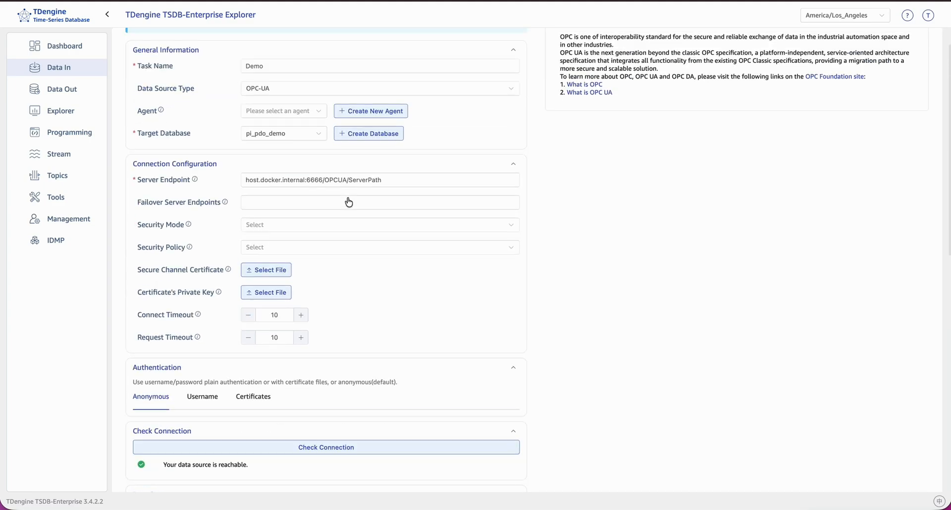
# Step: Look over the data point and collection settings and switch the data sets to CSV upload
pyautogui.scroll(-4, 349, 202)
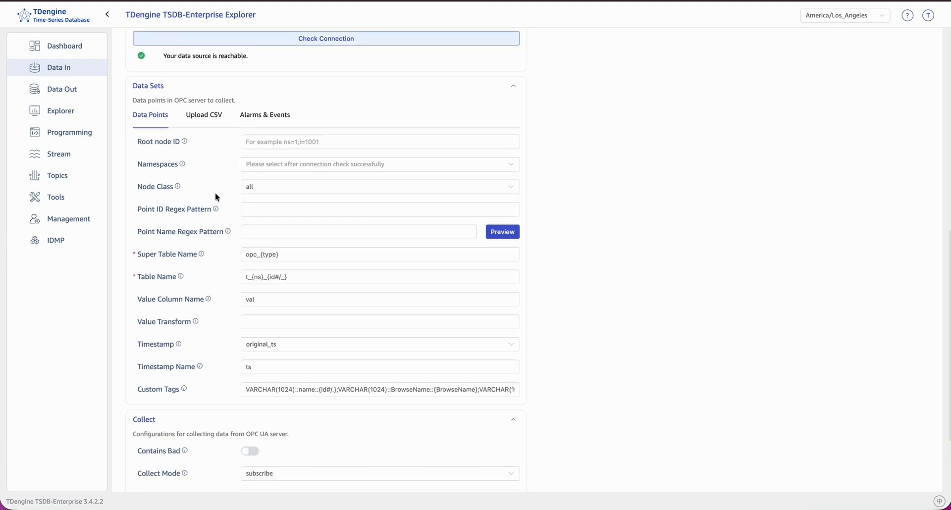
pyautogui.scroll(-2, 215, 192)
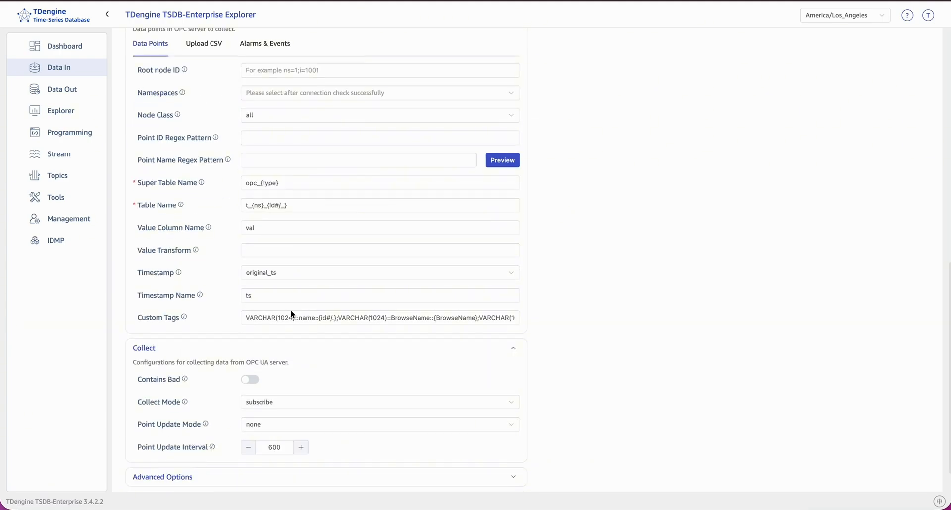
pyautogui.scroll(-1, 288, 313)
pyautogui.scroll(8, 287, 312)
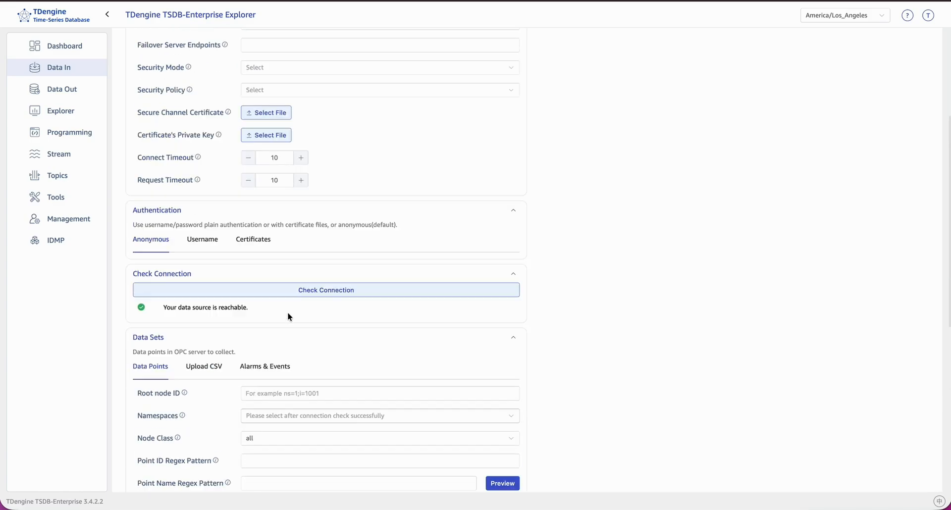
pyautogui.scroll(-2, 203, 299)
pyautogui.click(204, 296)
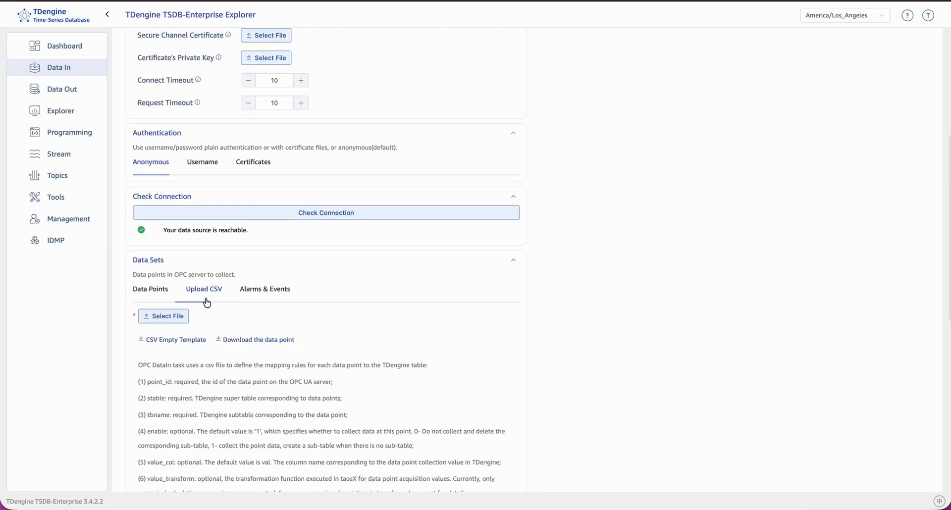
# Step: Browse the Desktop for a CSV file to upload and select OPC_UA_Sample_Device_Import_from_CSV.csv
pyautogui.click(164, 316)
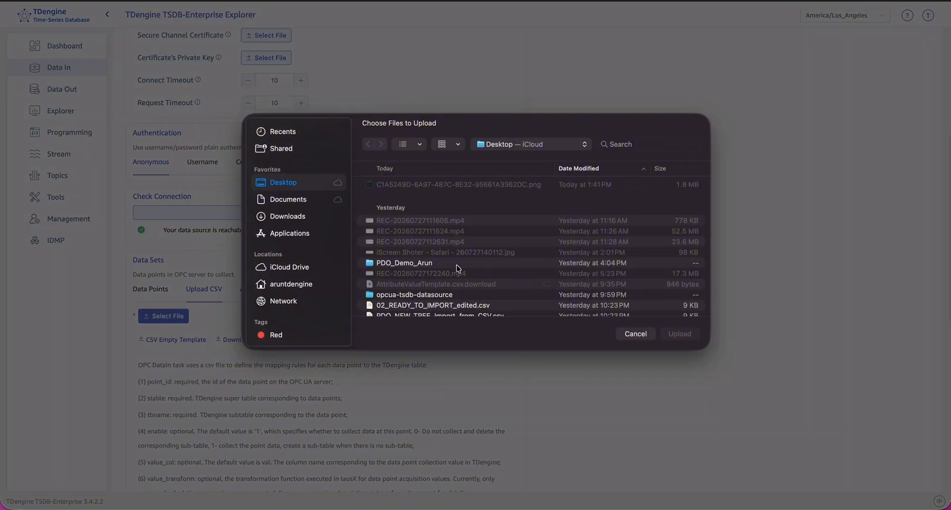
pyautogui.scroll(-3, 459, 268)
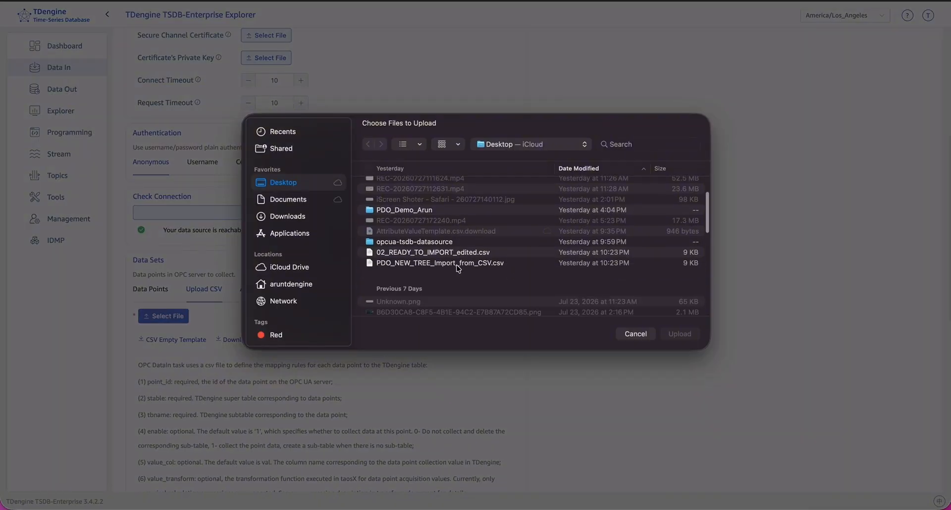
pyautogui.doubleClick(435, 242)
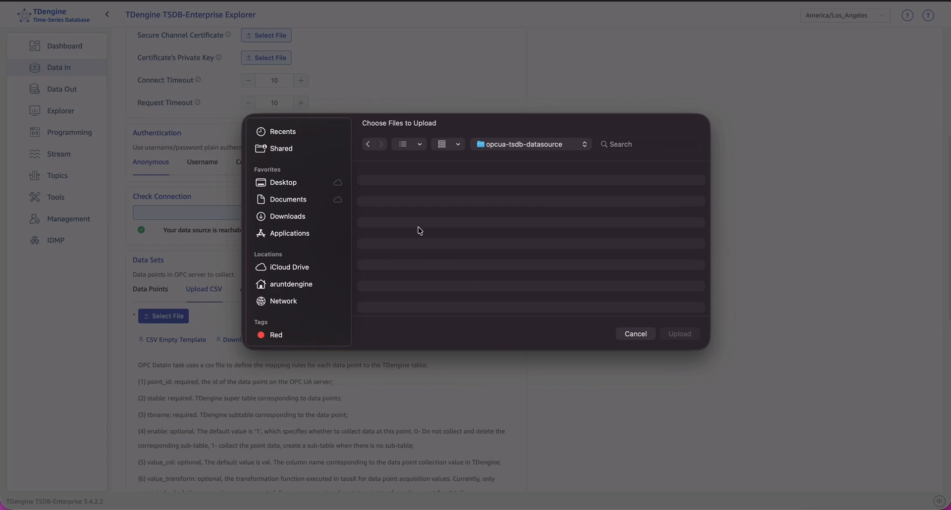
pyautogui.click(297, 189)
pyautogui.scroll(-3, 440, 285)
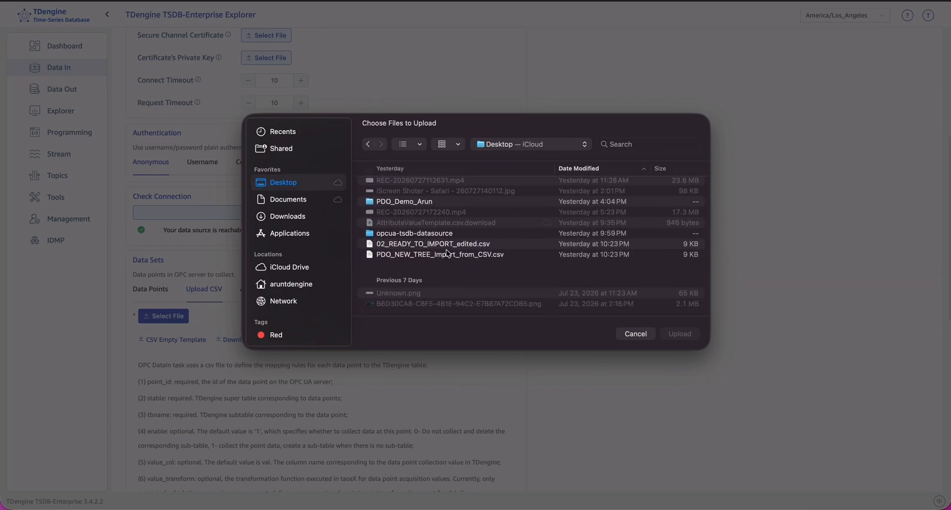
pyautogui.scroll(5, 440, 257)
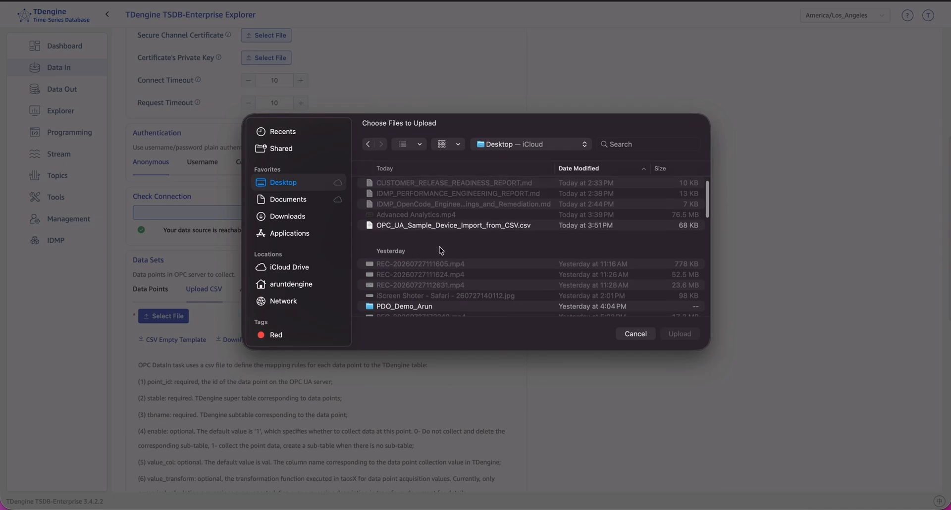
pyautogui.click(441, 226)
# Step: Preview the selected CSV file with Quick Look and examine its instructions, columns and rows
pyautogui.rightClick(441, 232)
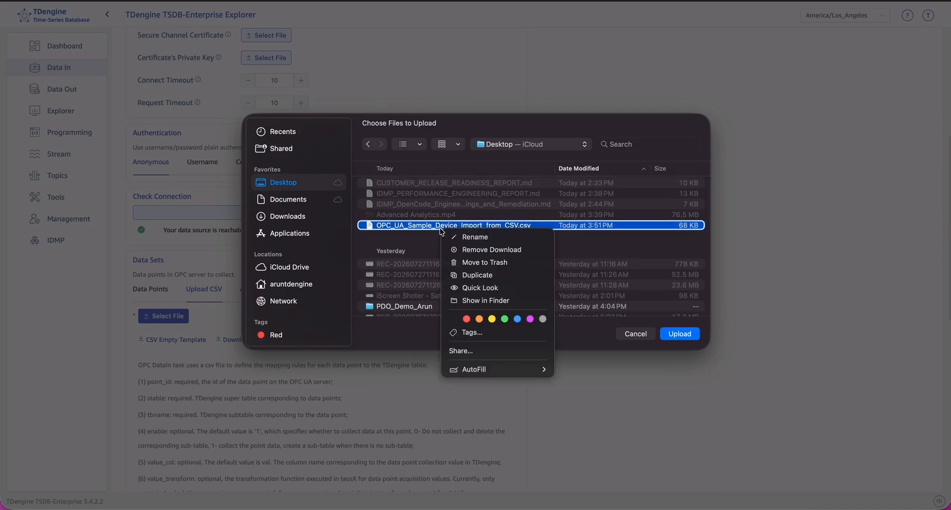
pyautogui.click(494, 288)
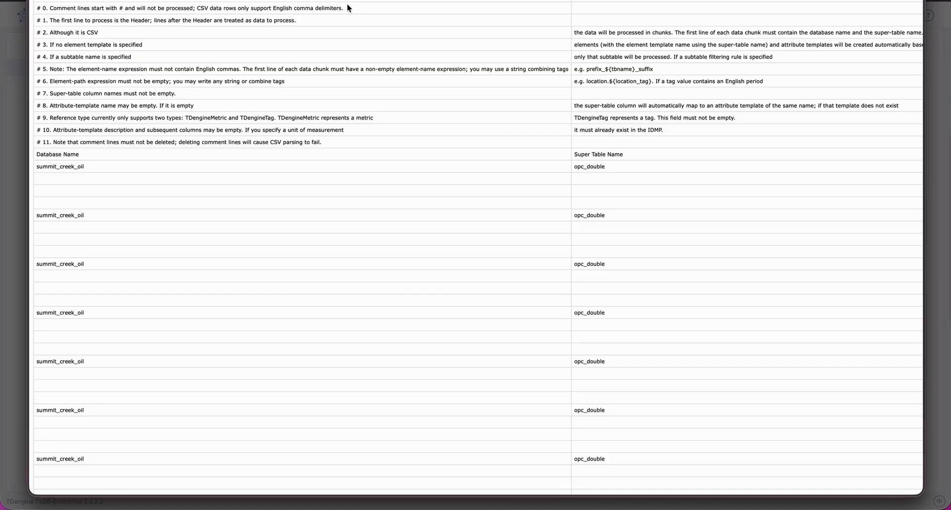
pyautogui.hscroll(10, 415, 97)
pyautogui.hscroll(15, 416, 99)
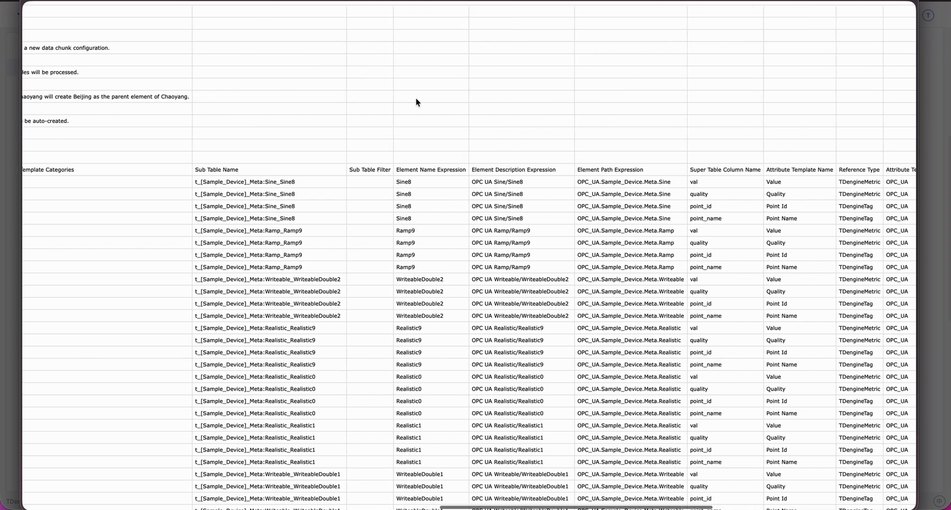
pyautogui.scroll(-10, 415, 99)
pyautogui.hscroll(-20, 415, 99)
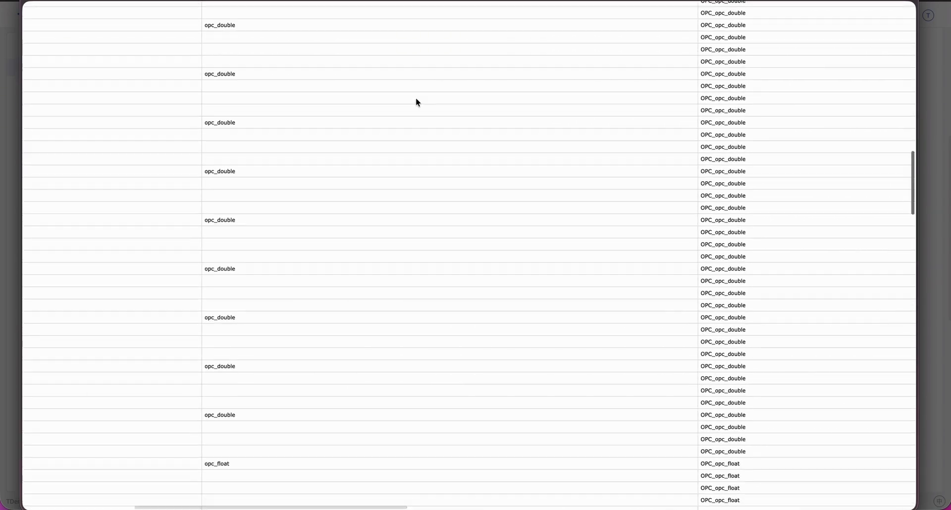
pyautogui.scroll(15, 416, 103)
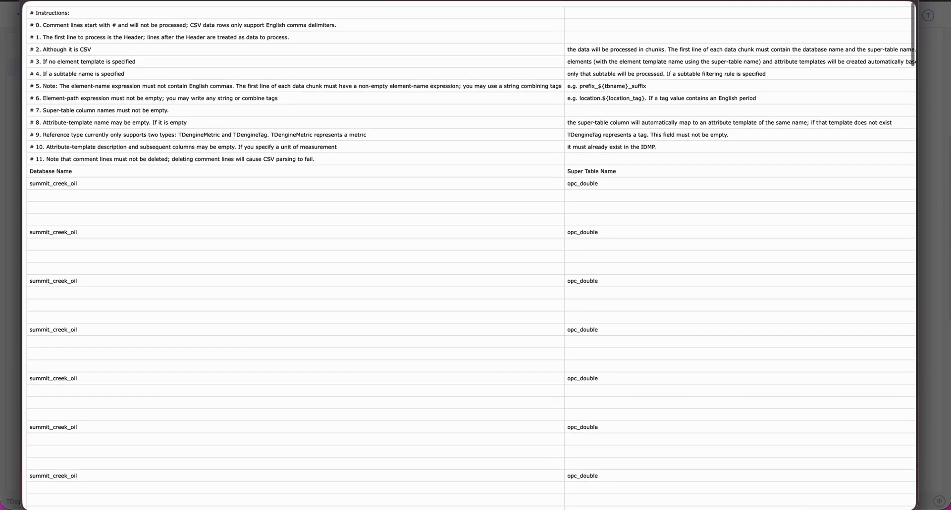
# Step: Close the CSV preview, cancel the file upload and look over the CSV mapping rules in the data sets section
pyautogui.press('space')
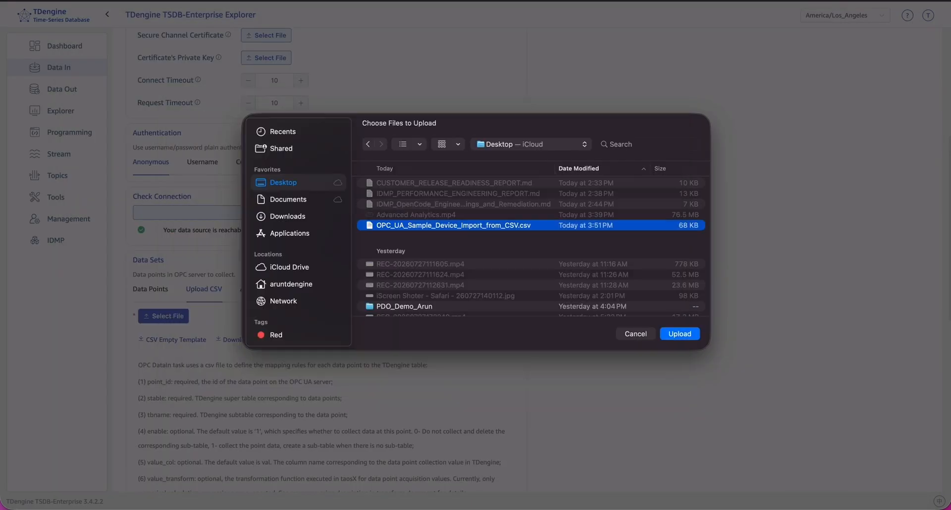
pyautogui.click(629, 335)
pyautogui.scroll(-3, 308, 390)
pyautogui.scroll(-3, 170, 243)
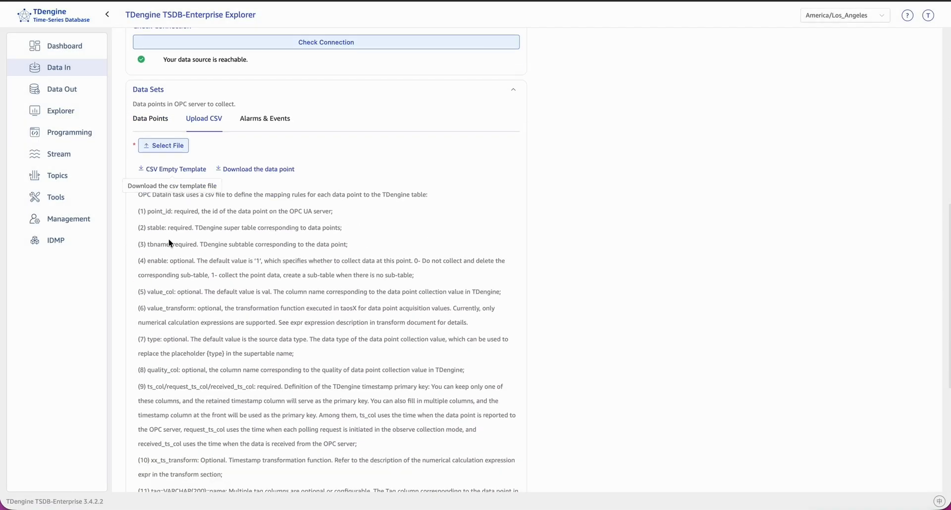
# Step: View the Alarms & Events settings and the selectable event types, cancel the selection and return to CSV upload
pyautogui.scroll(4, 170, 243)
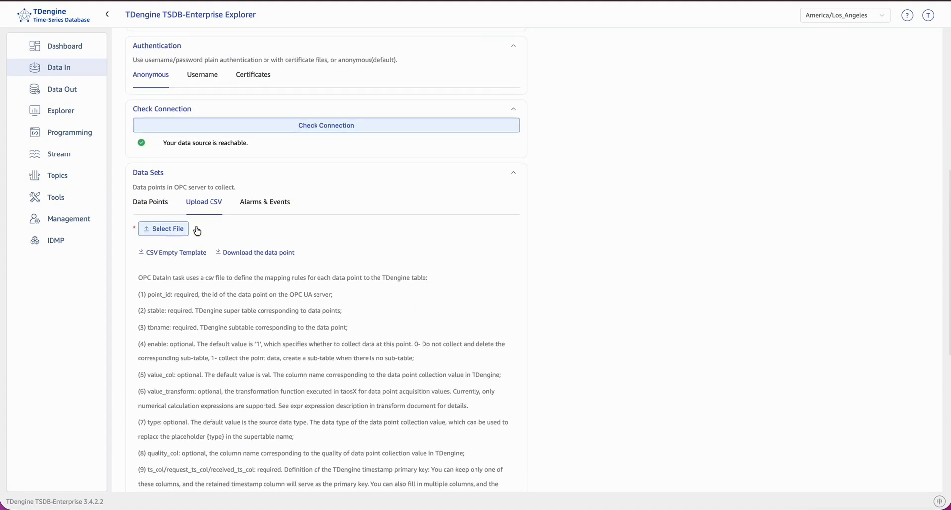
pyautogui.click(255, 207)
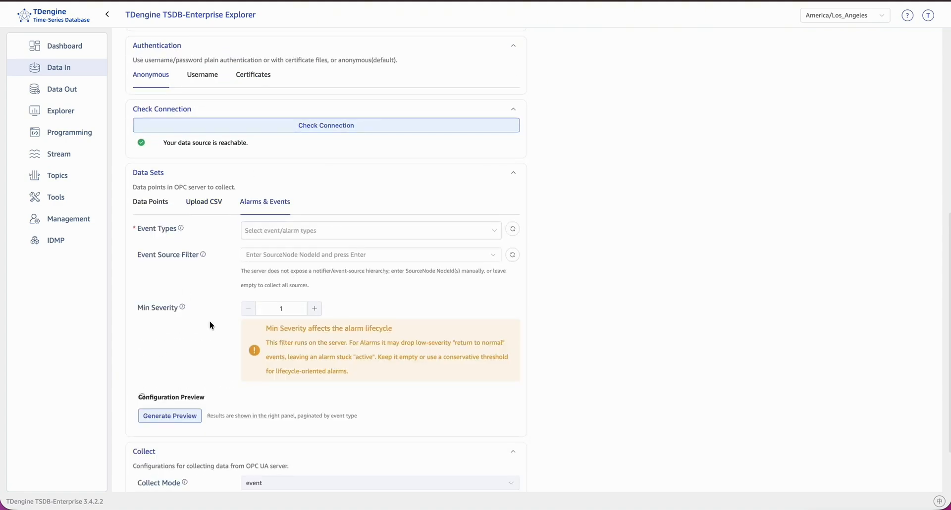
pyautogui.click(319, 231)
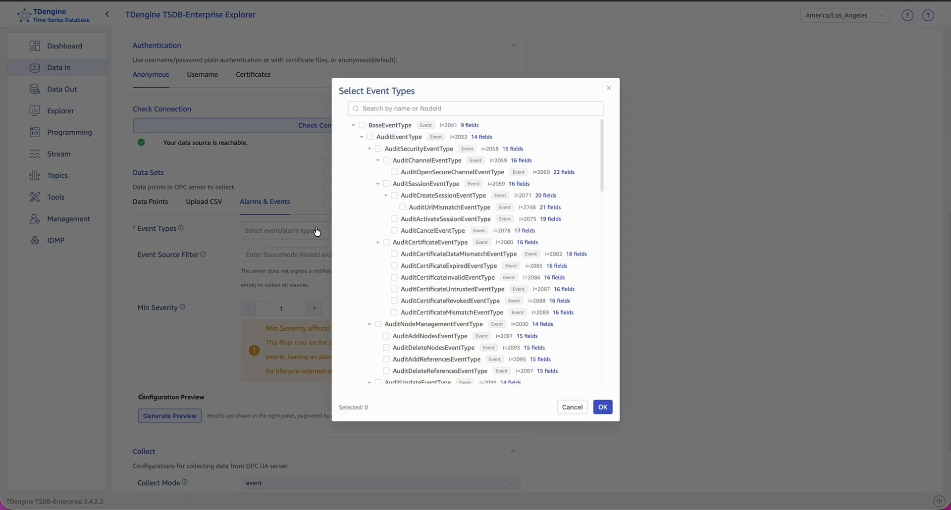
pyautogui.click(570, 408)
pyautogui.click(201, 199)
# Step: Try the observe and event collect modes and leave Collect Mode set to observe
pyautogui.scroll(-3, 221, 321)
pyautogui.scroll(-5, 221, 321)
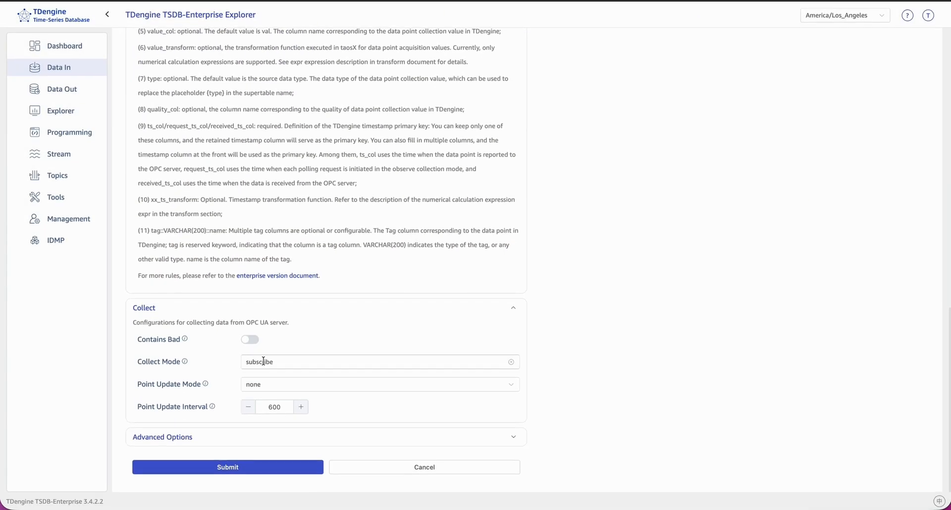
pyautogui.click(262, 362)
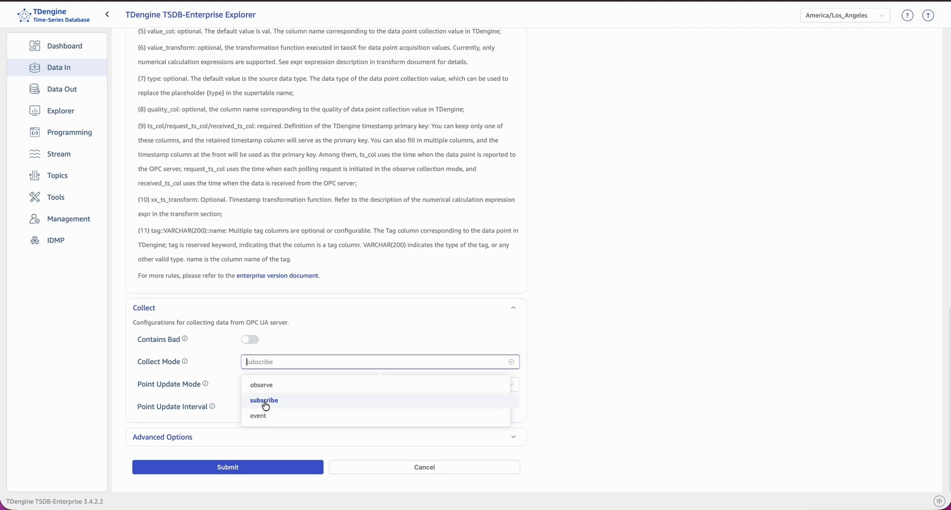
pyautogui.click(266, 385)
pyautogui.click(267, 362)
pyautogui.click(265, 416)
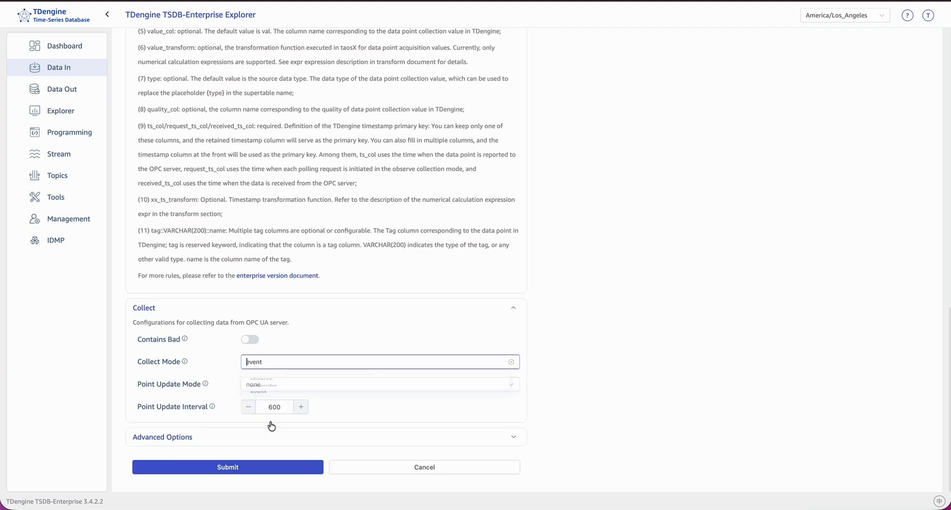
pyautogui.click(265, 366)
pyautogui.click(266, 384)
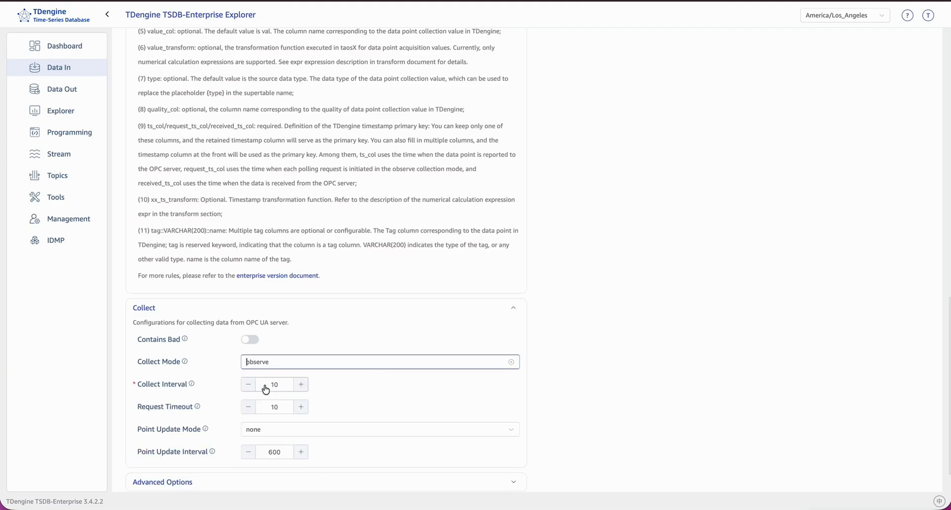
# Step: Toggle Contains Bad on and off again, and choose none as the Point Update Mode
pyautogui.scroll(-1, 256, 346)
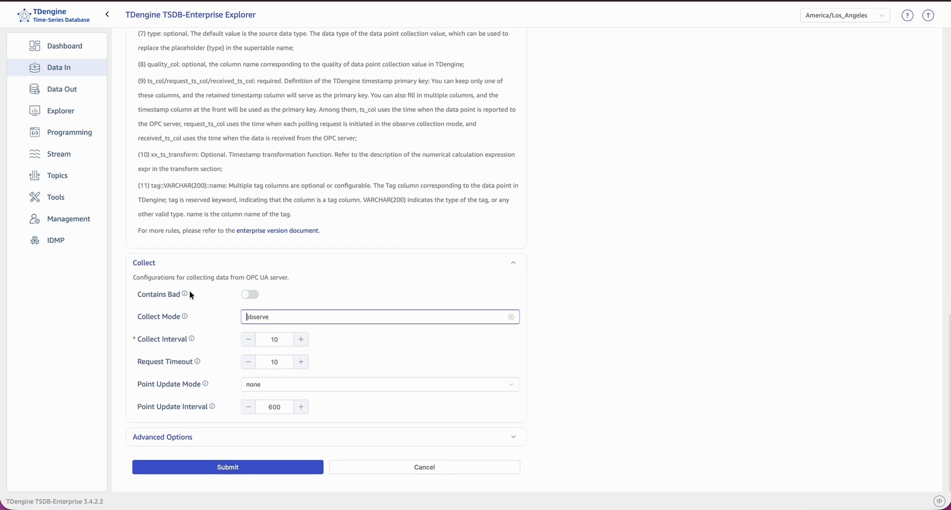
pyautogui.click(248, 295)
pyautogui.click(247, 295)
pyautogui.click(269, 386)
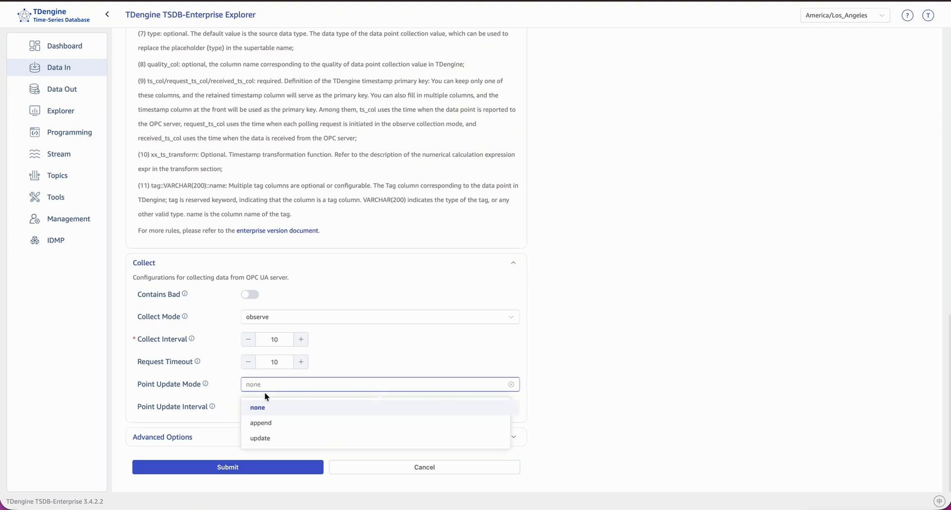
pyautogui.click(261, 408)
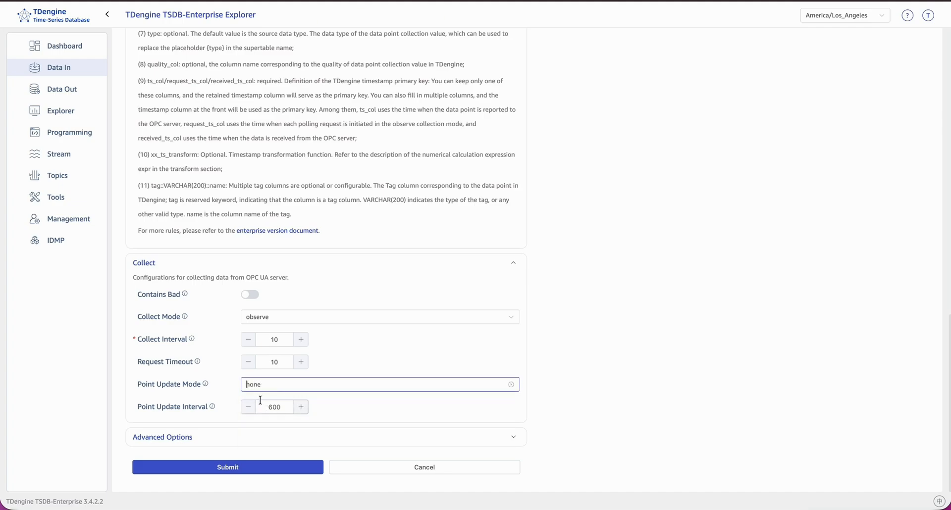
# Step: Expand the advanced options, read the Health Check Duration description and cancel the task creation
pyautogui.click(201, 435)
pyautogui.scroll(-5, 201, 421)
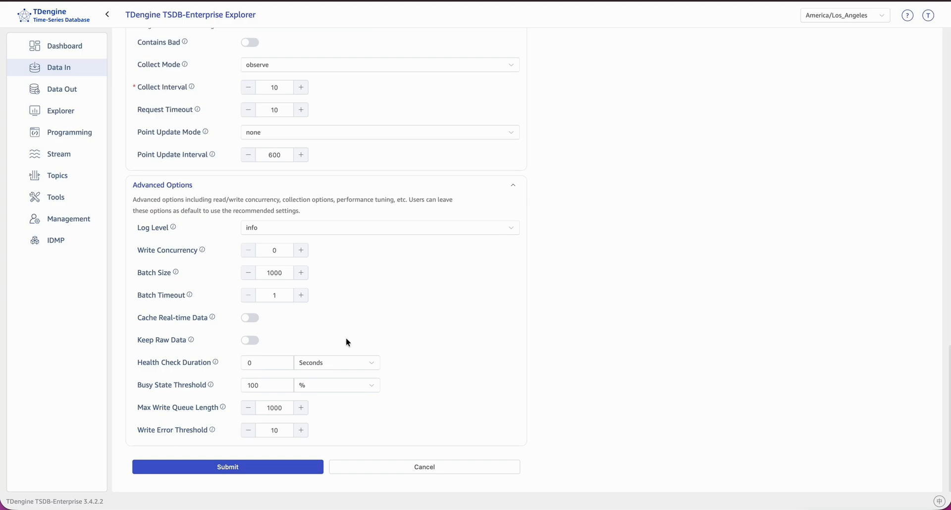
pyautogui.moveTo(216, 367)
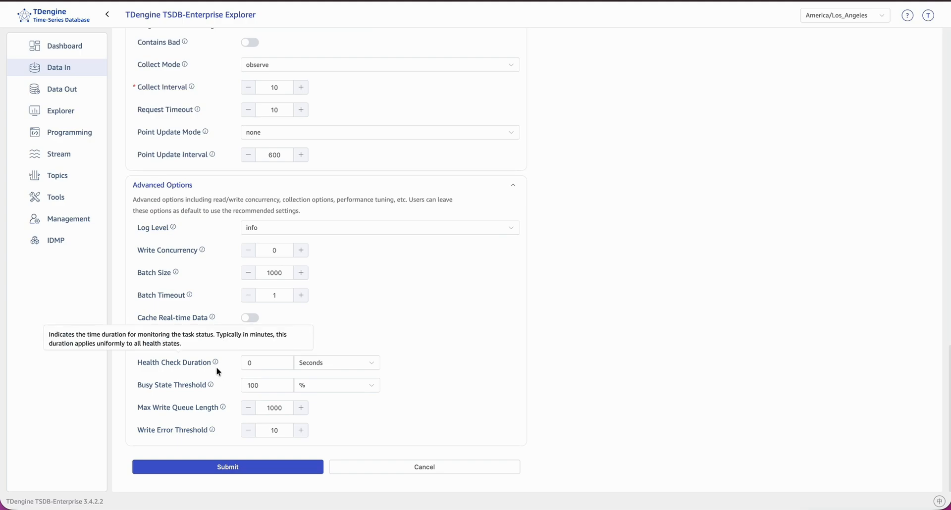
pyautogui.click(368, 470)
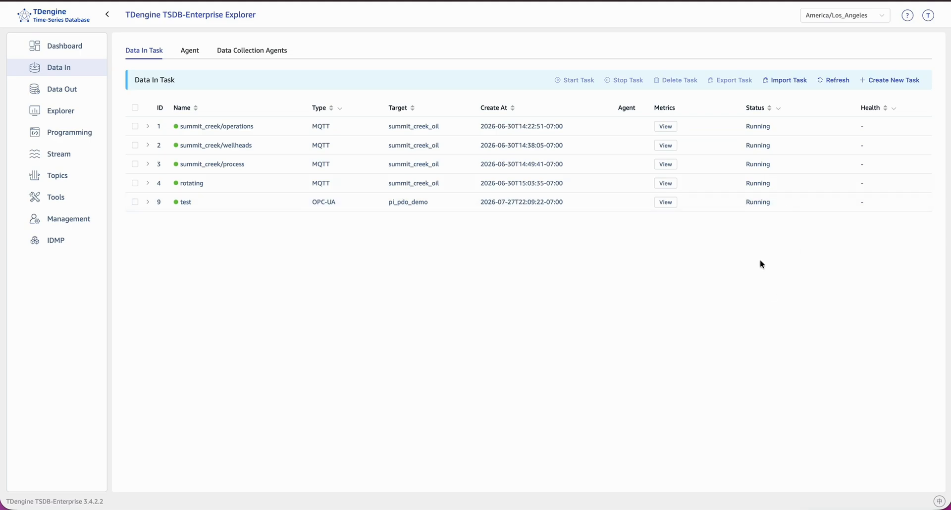
# Step: Browse the pi_pdo_demo database in the Explorer, expanding its opc_bigint, opc_double and opc_object supertables
pyautogui.click(78, 111)
pyautogui.click(119, 127)
pyautogui.click(126, 155)
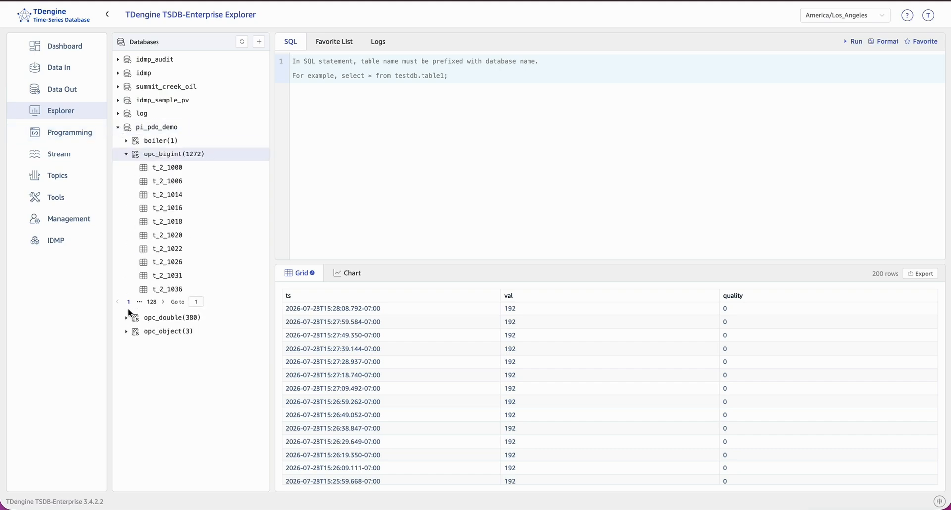
pyautogui.click(126, 317)
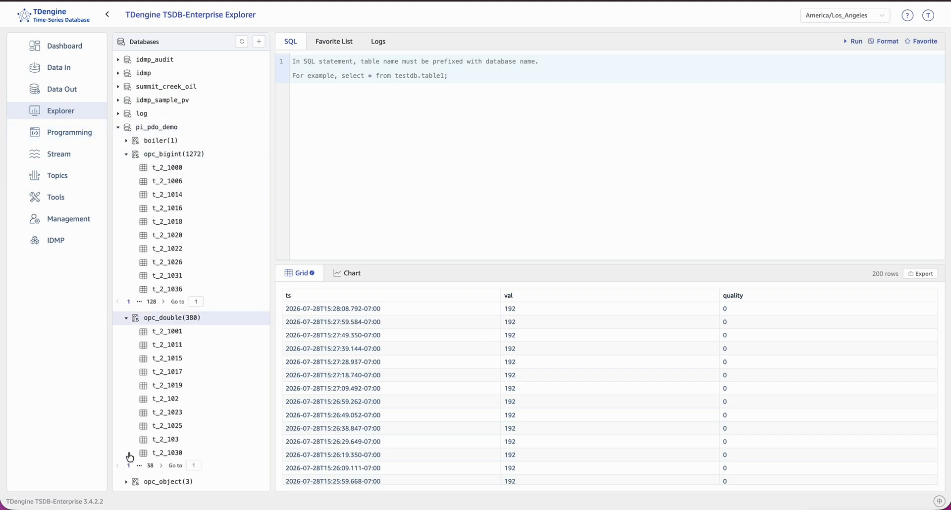
pyautogui.click(126, 482)
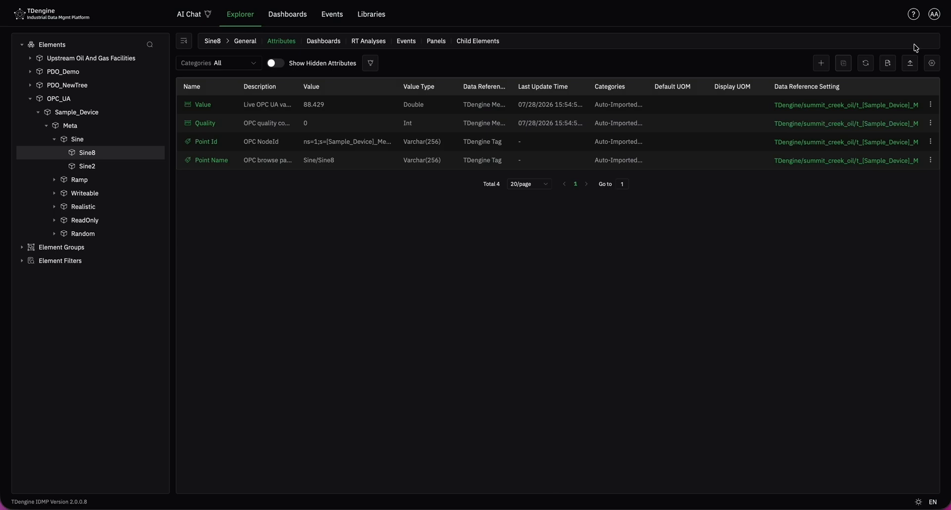
# Step: Switch to TDengine IDMP and open Import from OPC in the TDengine connection's data modeling within the Admin Console
pyautogui.click(934, 14)
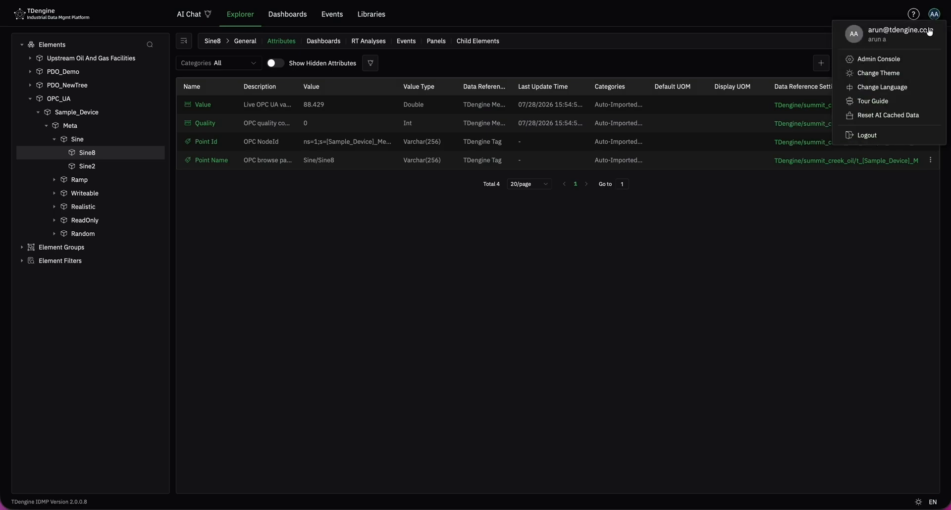
pyautogui.click(905, 61)
pyautogui.click(23, 77)
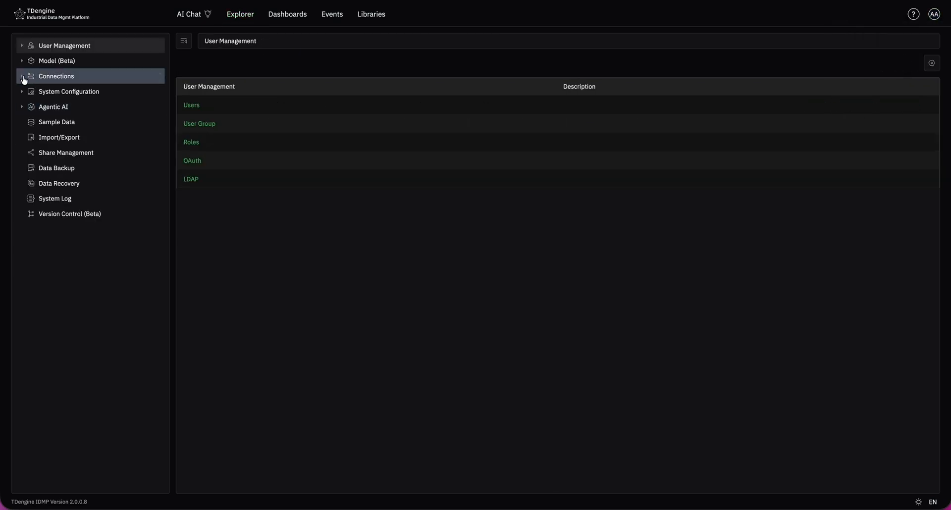
pyautogui.click(30, 91)
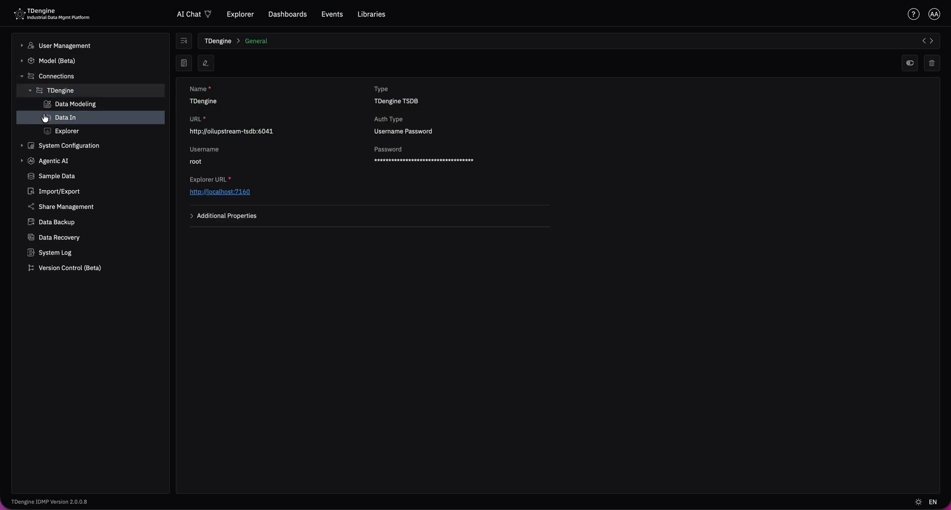
pyautogui.click(50, 109)
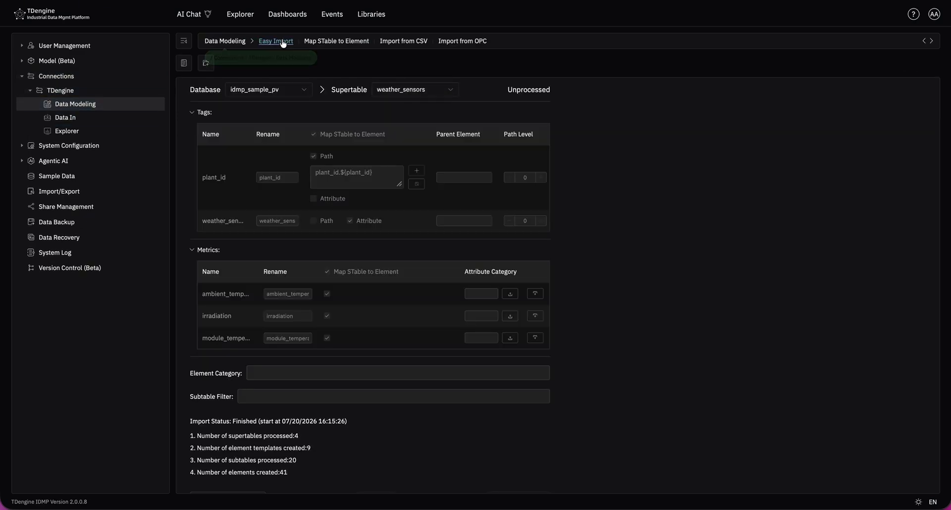
pyautogui.click(461, 46)
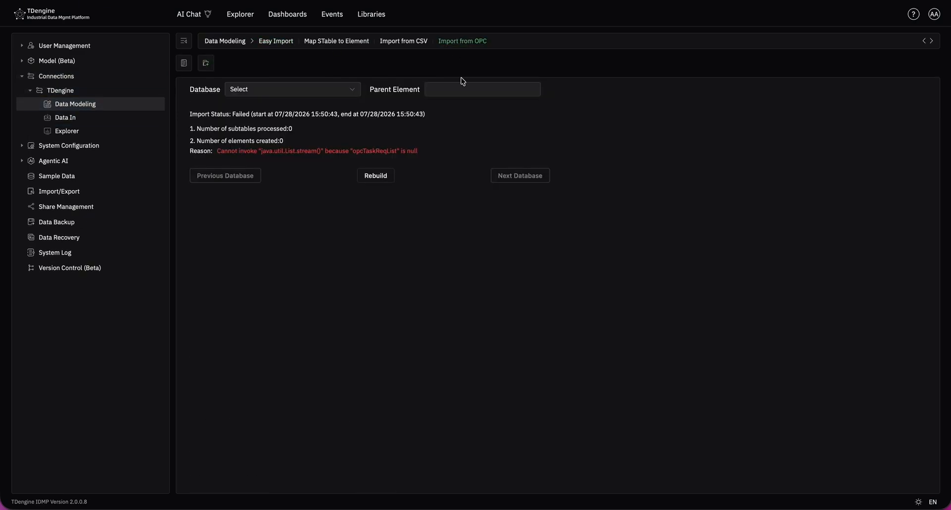
# Step: Rebuild the OPC import configuration and choose pi_pdo_demo as its database
pyautogui.click(374, 177)
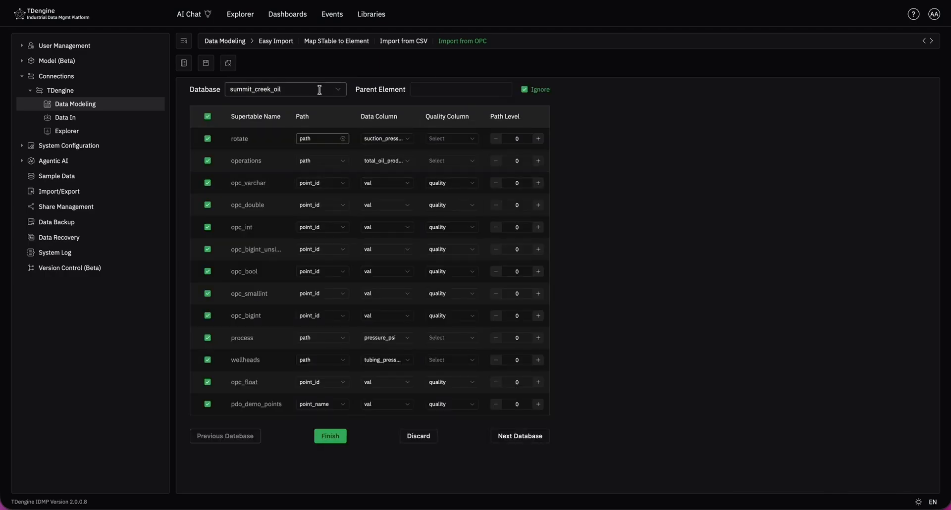
pyautogui.click(280, 90)
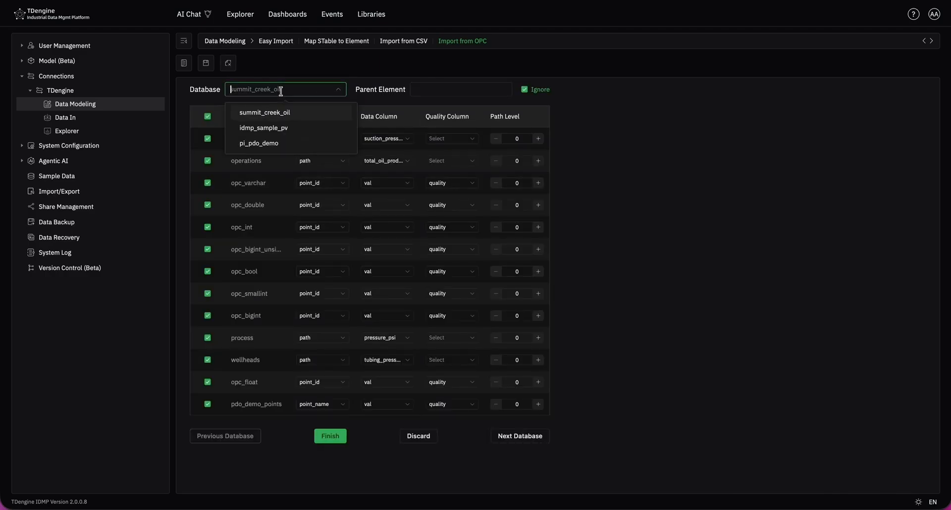
pyautogui.click(281, 144)
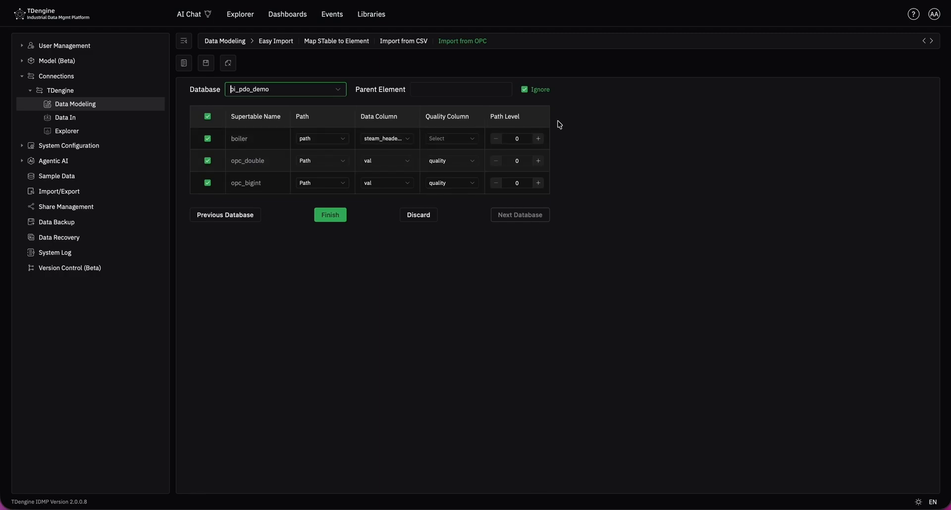
# Step: Set the path level to 1 for the opc_double, opc_bigint and boiler supertables
pyautogui.click(538, 160)
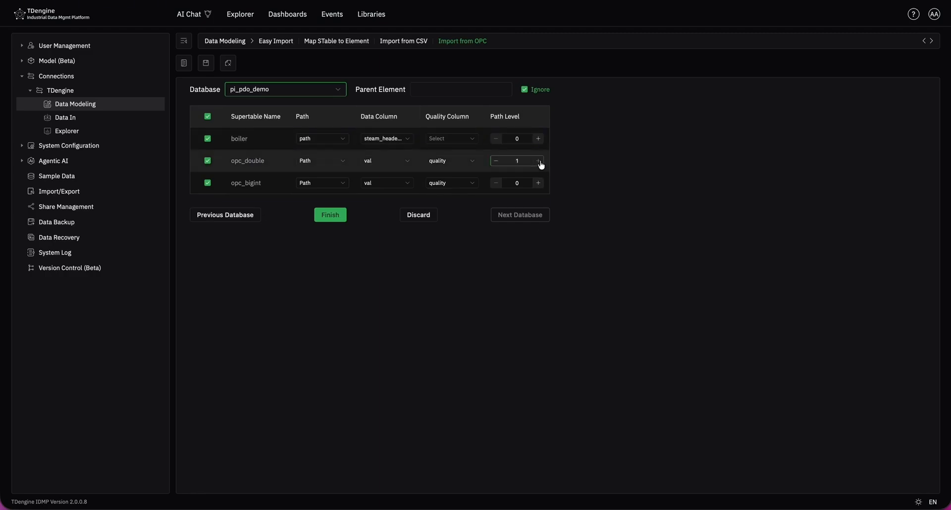
pyautogui.click(538, 183)
pyautogui.click(538, 139)
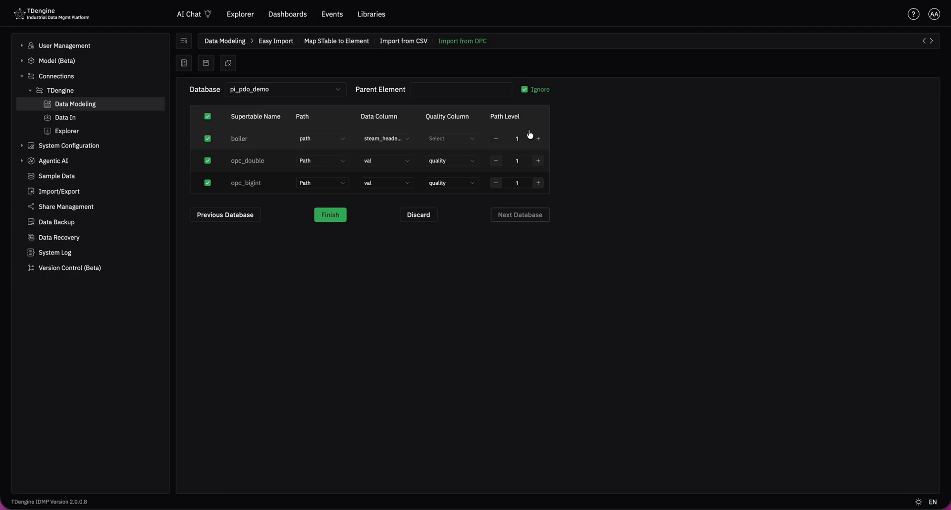
# Step: Browse the Sample_Device elements in the Explorer, expanding Ramp and viewing the attributes of Ramp3, Sine9 and Sine3
pyautogui.click(250, 22)
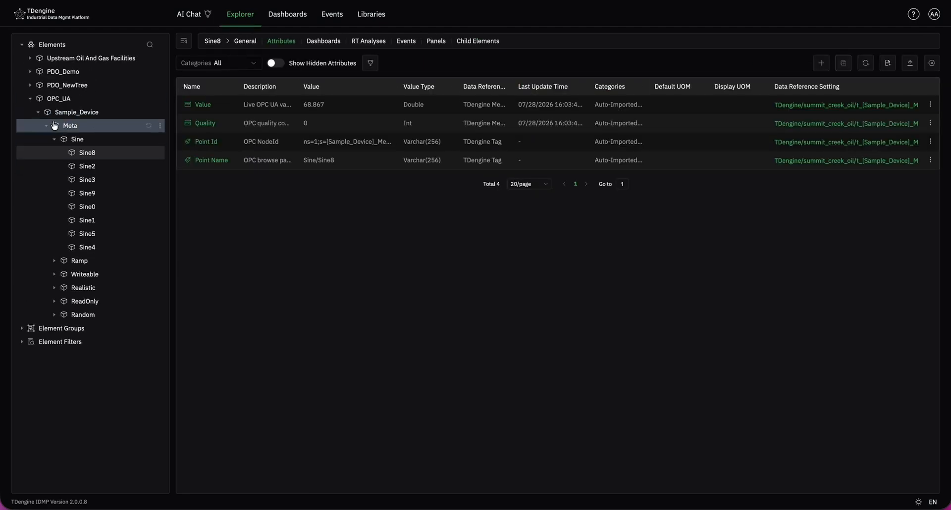
pyautogui.click(56, 261)
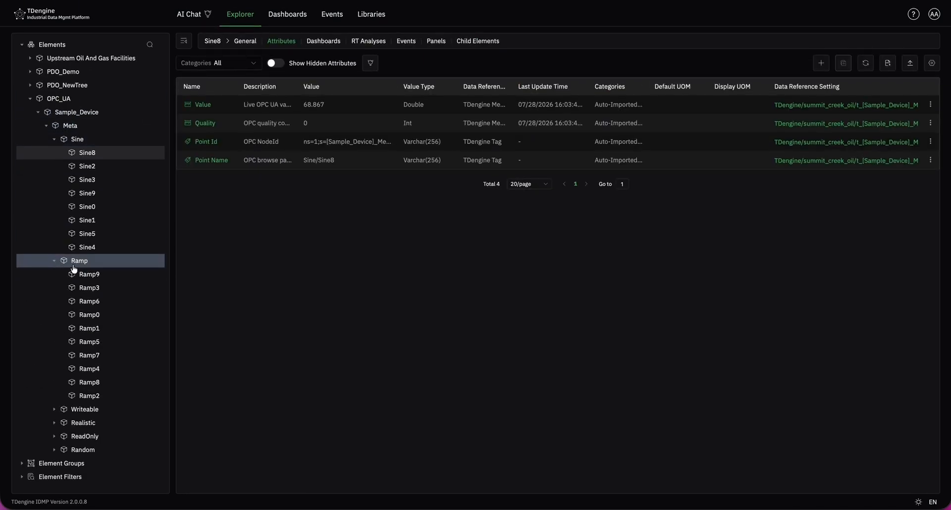
pyautogui.click(90, 287)
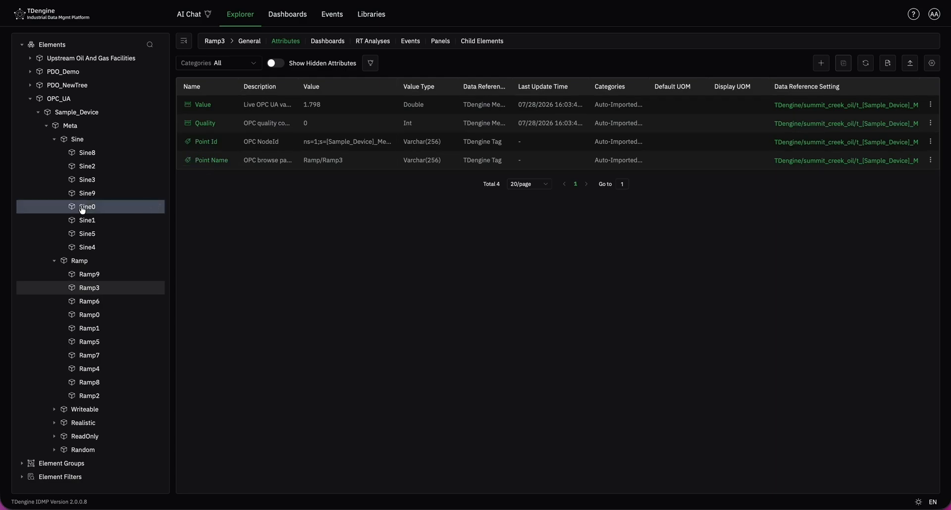
pyautogui.click(101, 193)
pyautogui.click(92, 180)
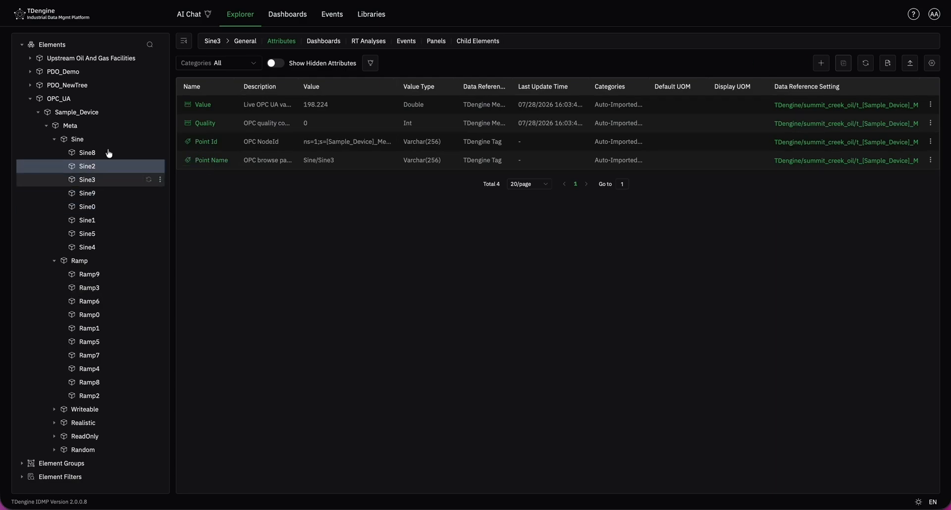
# Step: Run the AI General Analysis on Sine3's attributes and open the suggested panels for Sine3
pyautogui.click(370, 63)
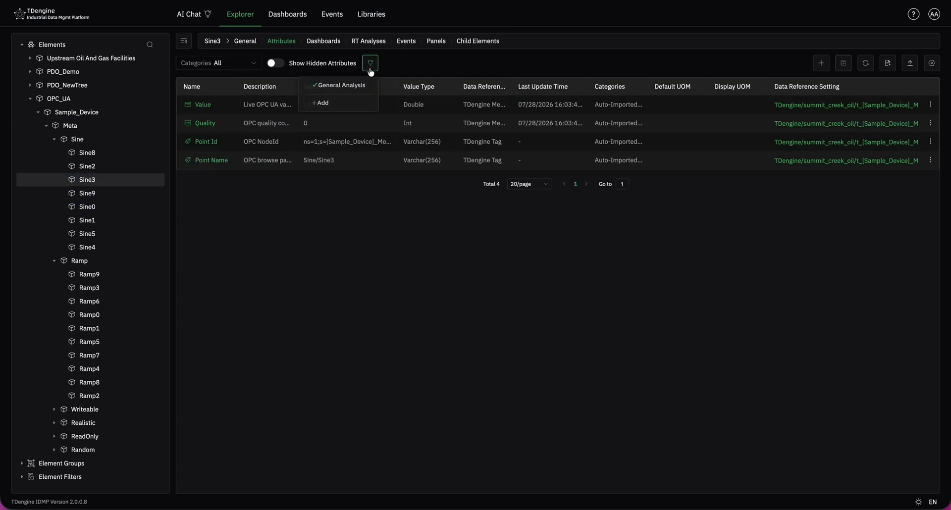
pyautogui.click(336, 84)
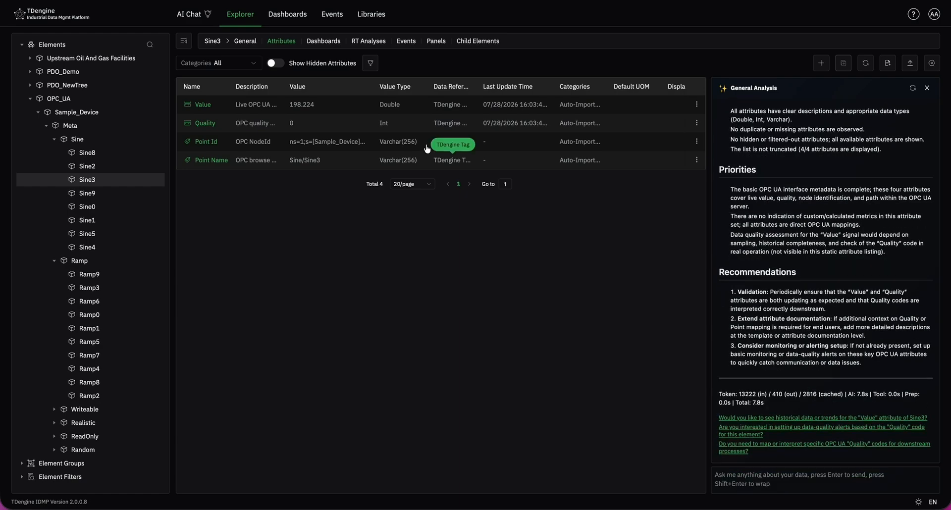
pyautogui.click(434, 45)
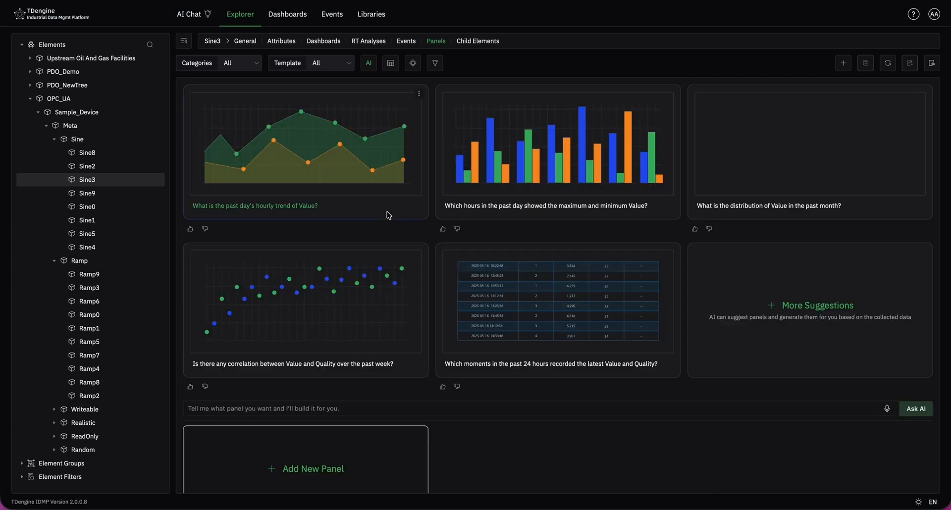
# Step: Collapse Ramp in the element tree and create a new Sine3 panel plotting the Value metric over the last 3 hours
pyautogui.click(54, 260)
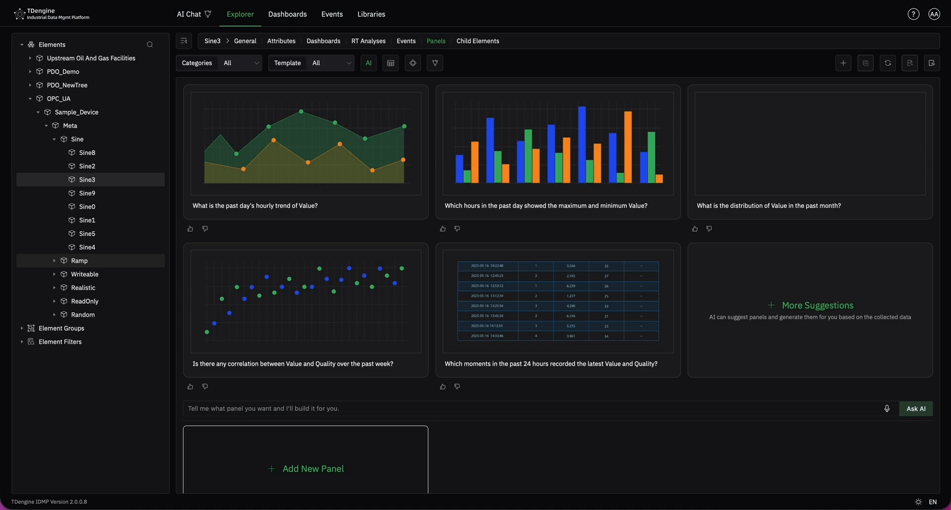
pyautogui.click(336, 468)
pyautogui.click(158, 73)
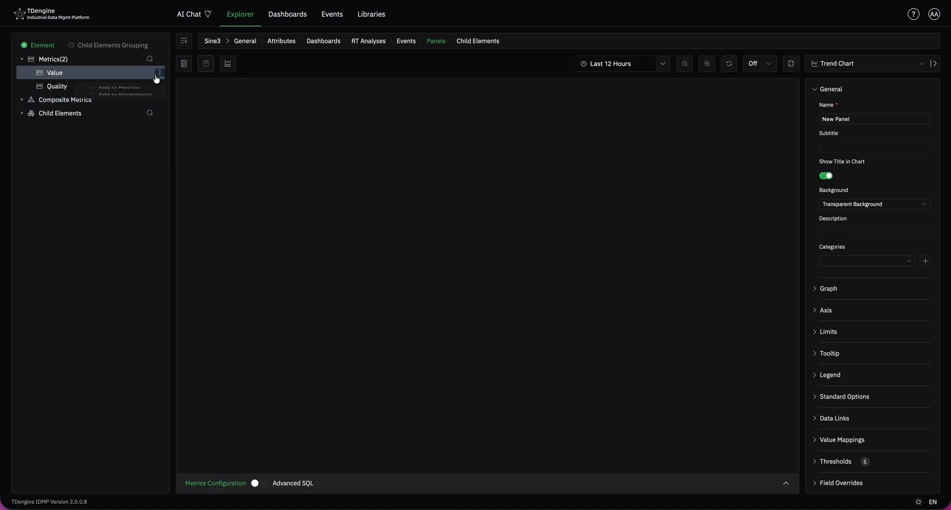
pyautogui.click(157, 92)
pyautogui.click(454, 284)
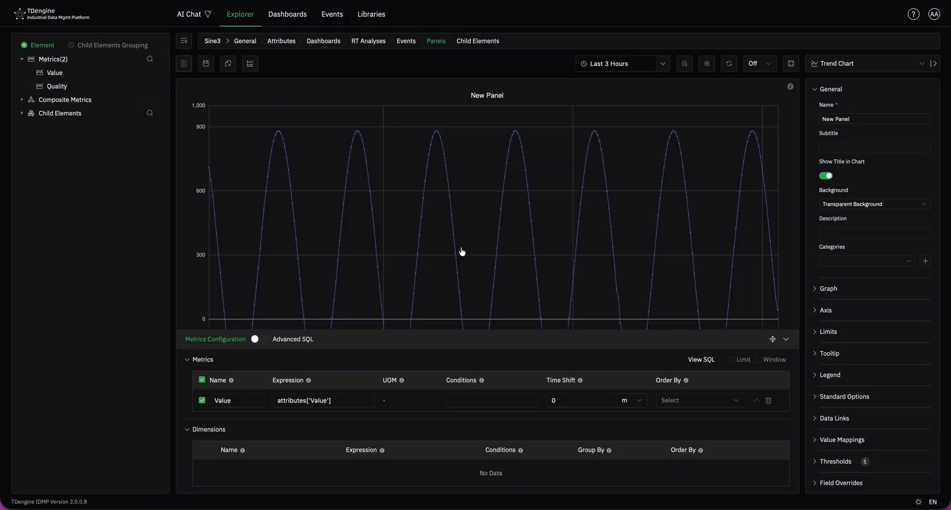
# Step: Enlarge the chart area above the metrics configuration and save the new panel, keeping the Trend Chart type
pyautogui.click(772, 339)
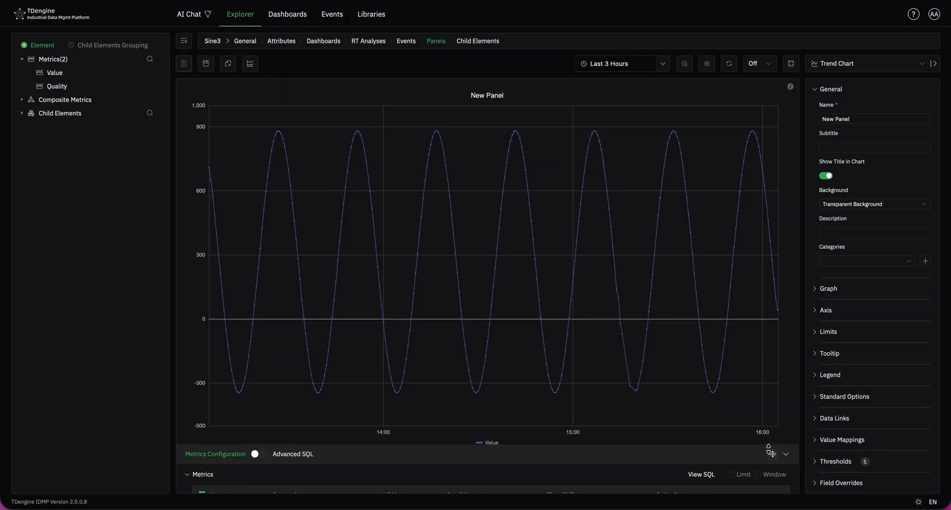
pyautogui.click(855, 64)
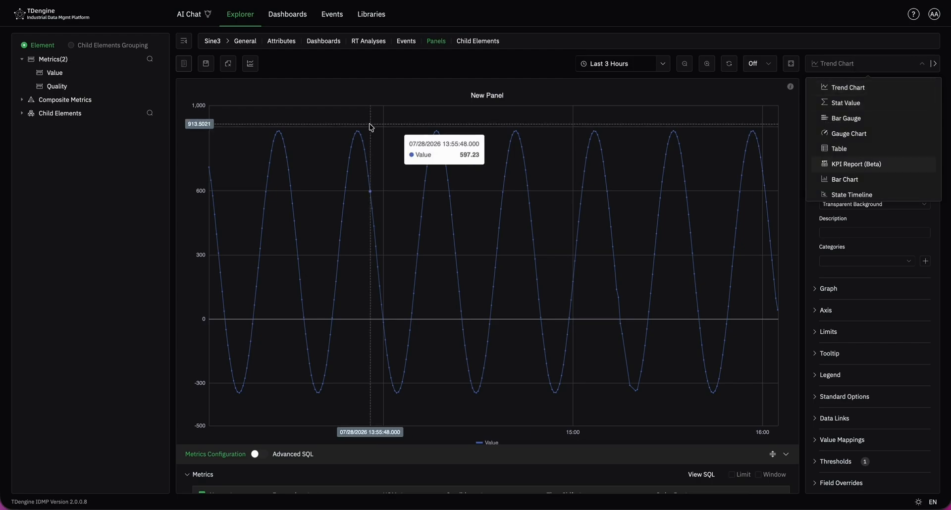
pyautogui.moveTo(208, 66)
pyautogui.click(204, 85)
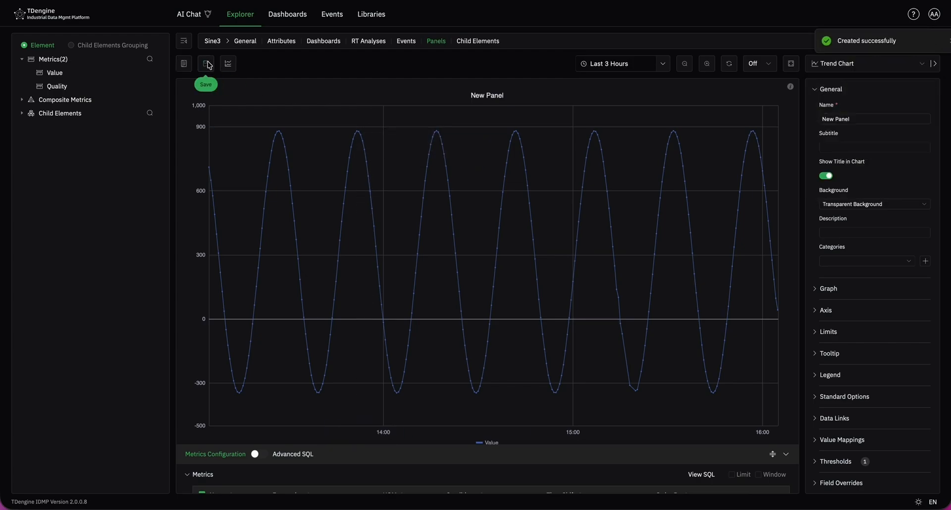